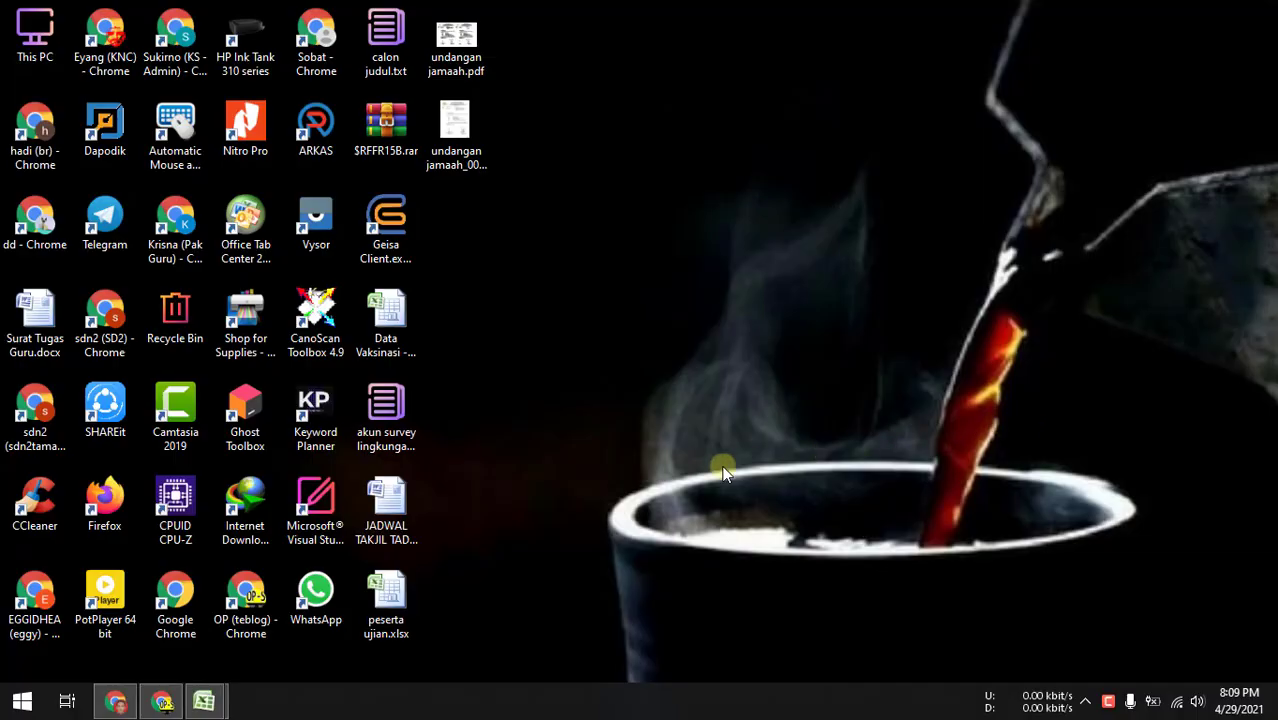
# Show the taskbar previews of the open Excel workbooks, Book1 and keyword_research (12).csv.
pyautogui.click(205, 700)
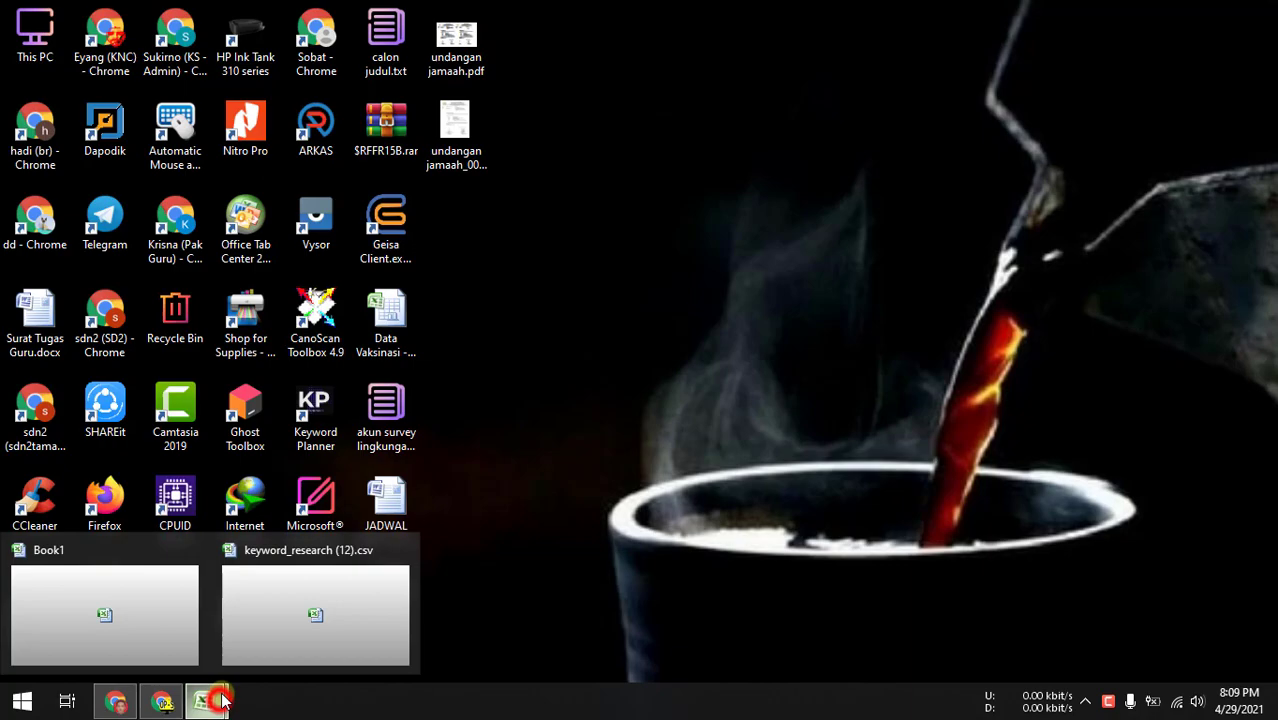
# Bring Book1's registration form forward, select the Agama answer cell F12, and show the Data tools.
pyautogui.click(150, 627)
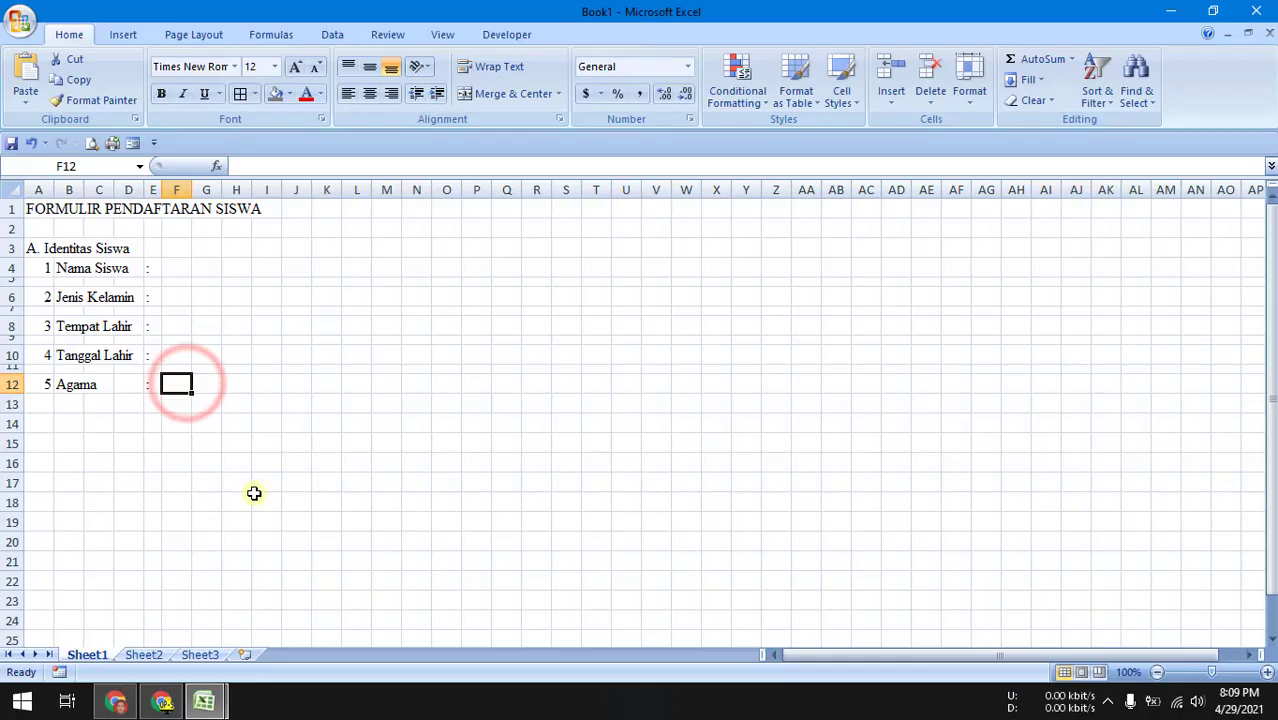
pyautogui.click(256, 500)
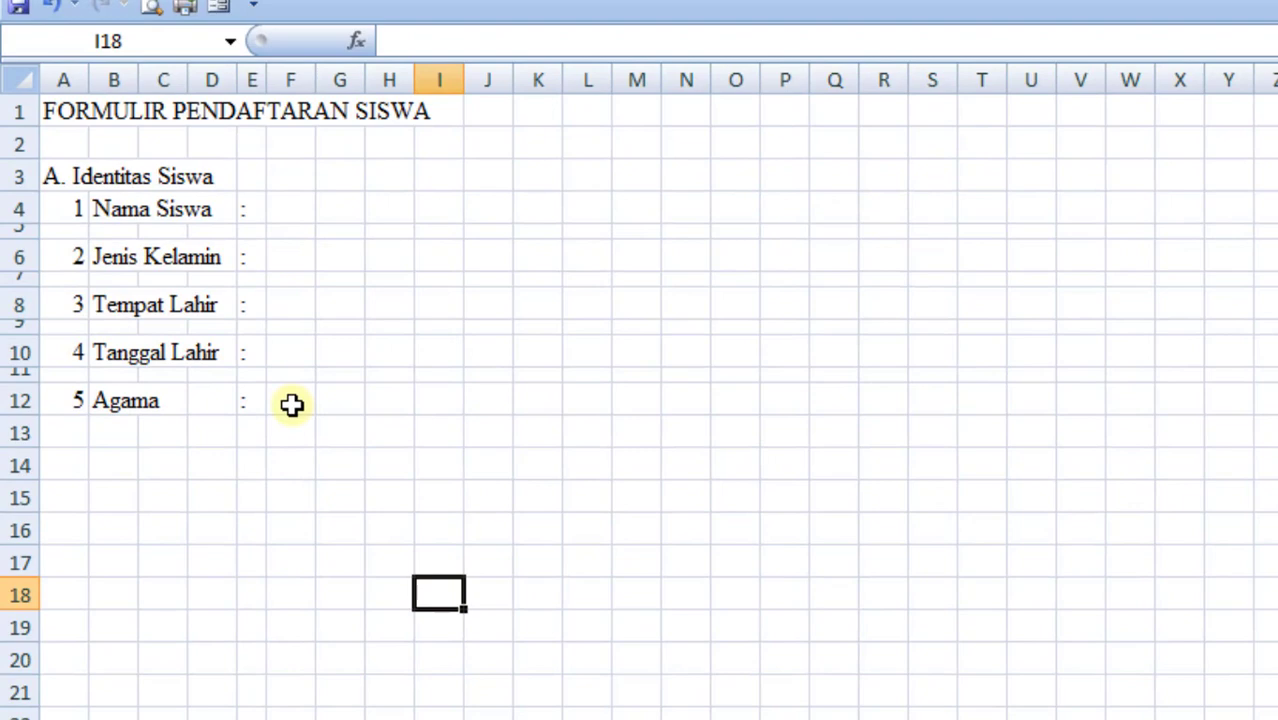
pyautogui.click(291, 404)
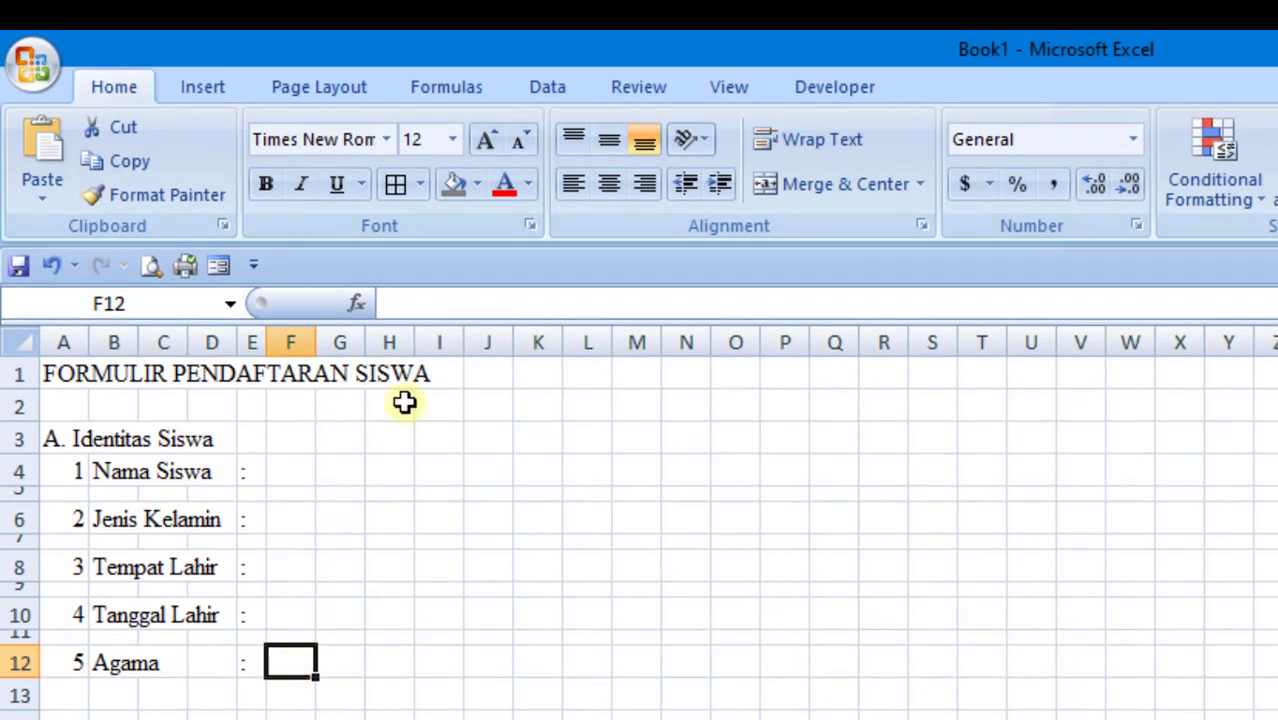
pyautogui.click(557, 90)
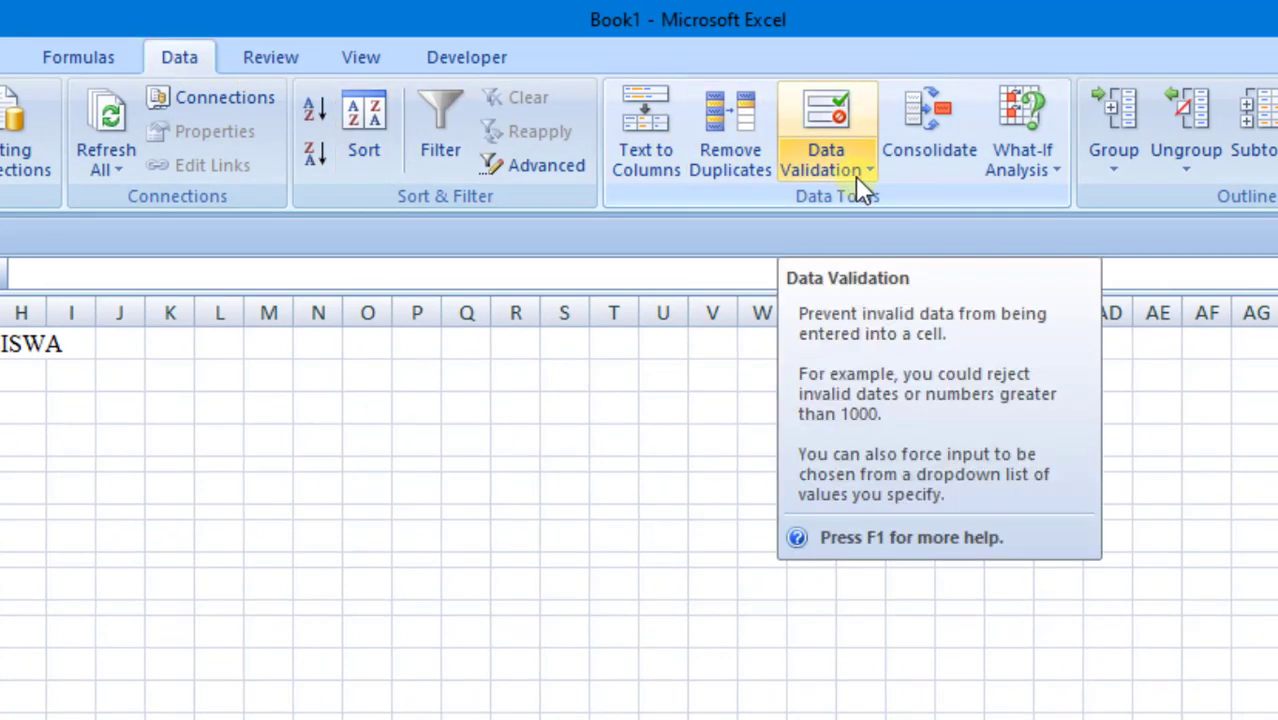
# Open Data Validation for cell F12 and set Allow to List.
pyautogui.click(832, 151)
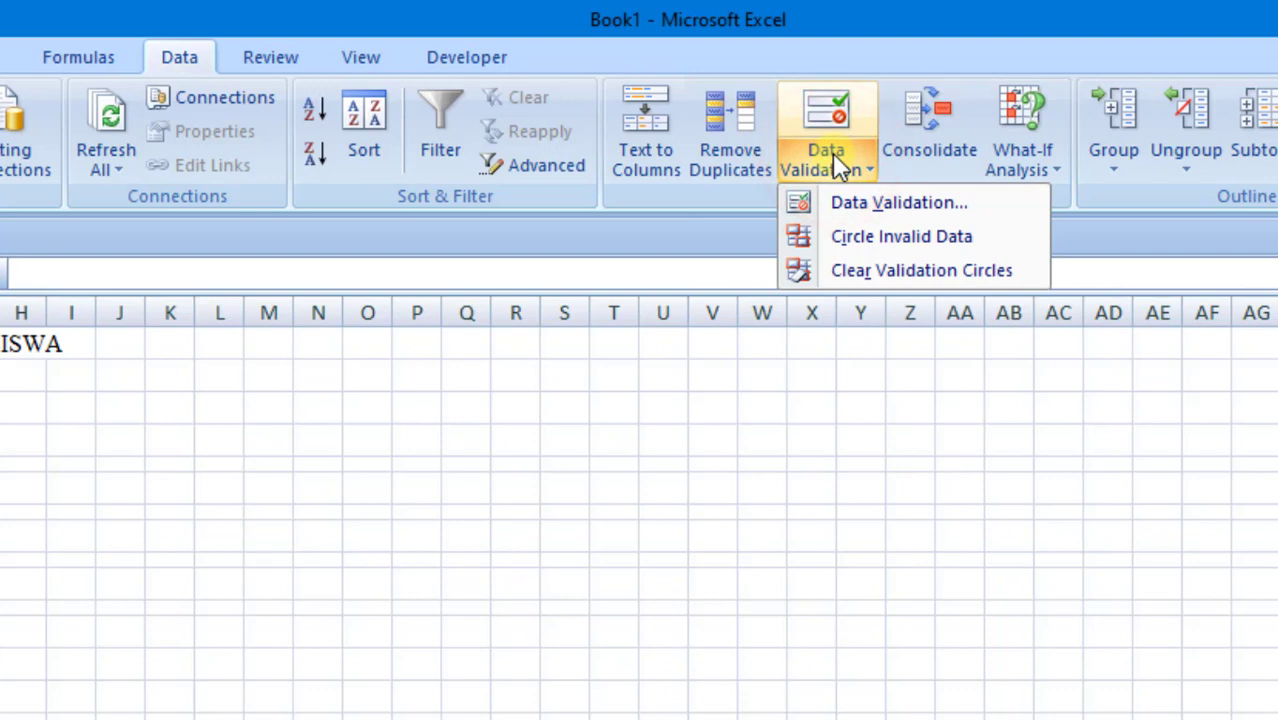
pyautogui.click(852, 203)
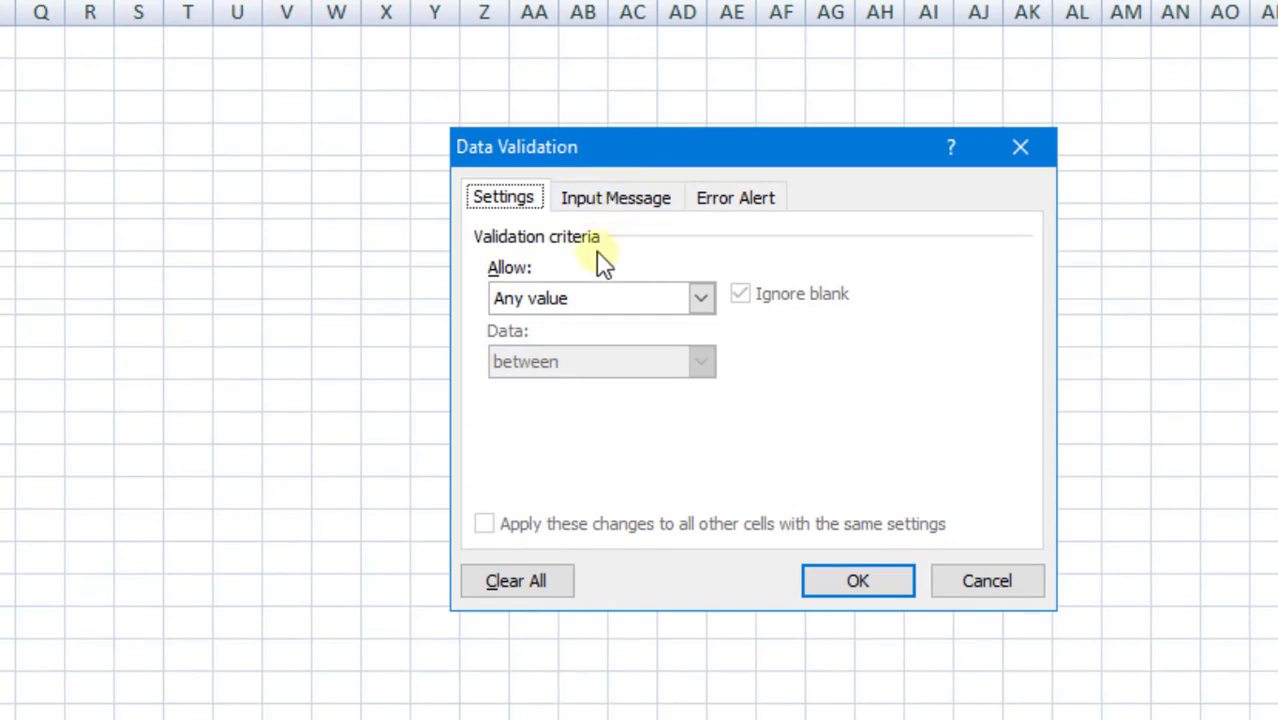
pyautogui.click(700, 298)
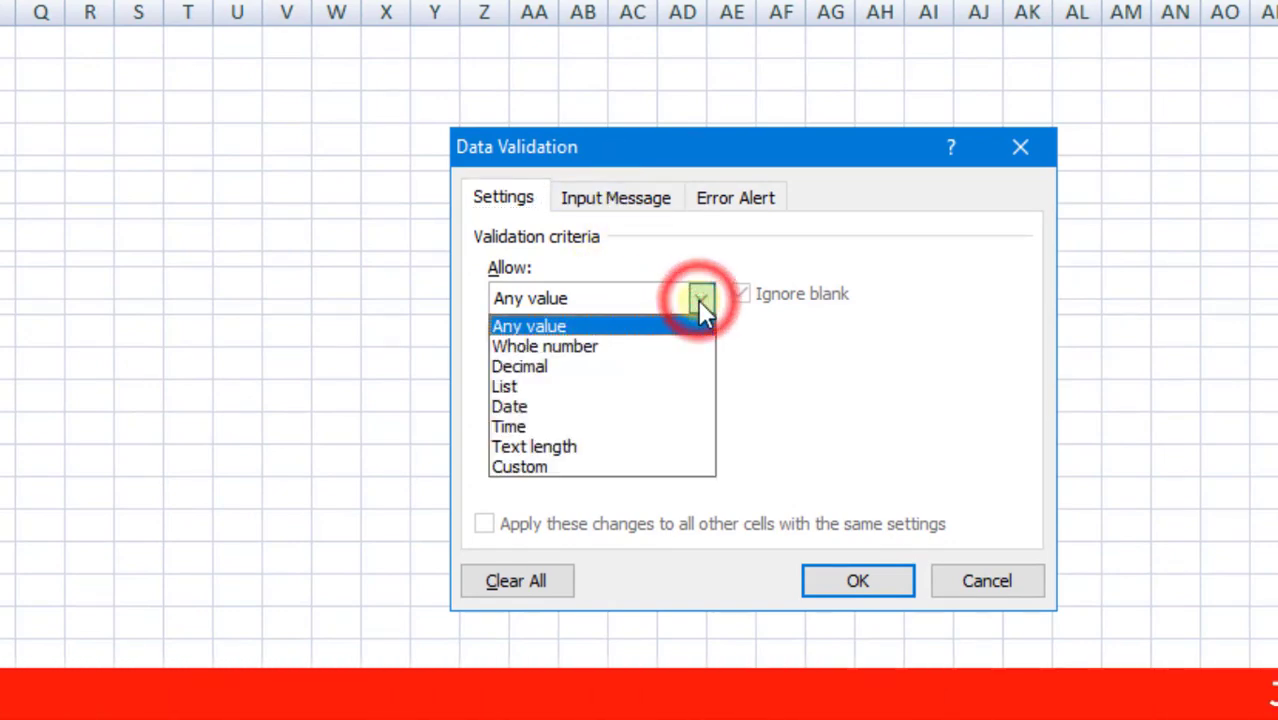
pyautogui.click(689, 395)
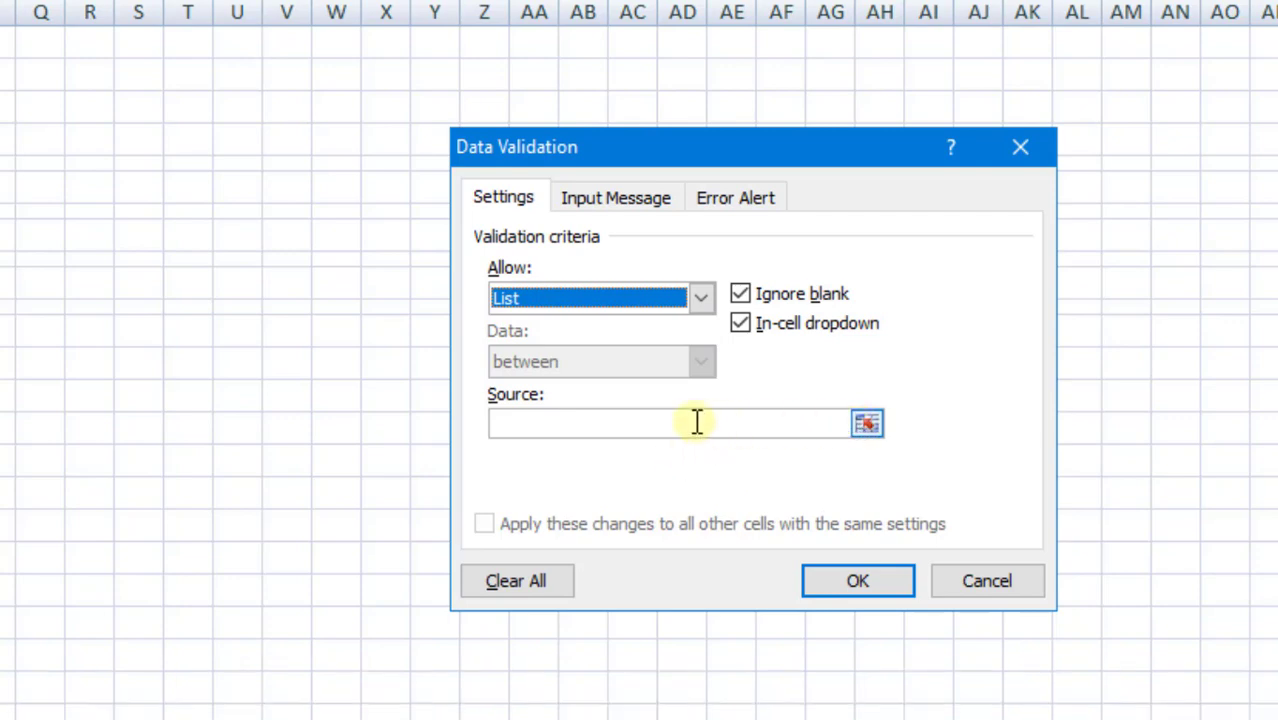
# Enter 'Islam, Kristen, Hindu, Budha' as F12's list source and confirm the dropdown.
pyautogui.click(531, 422)
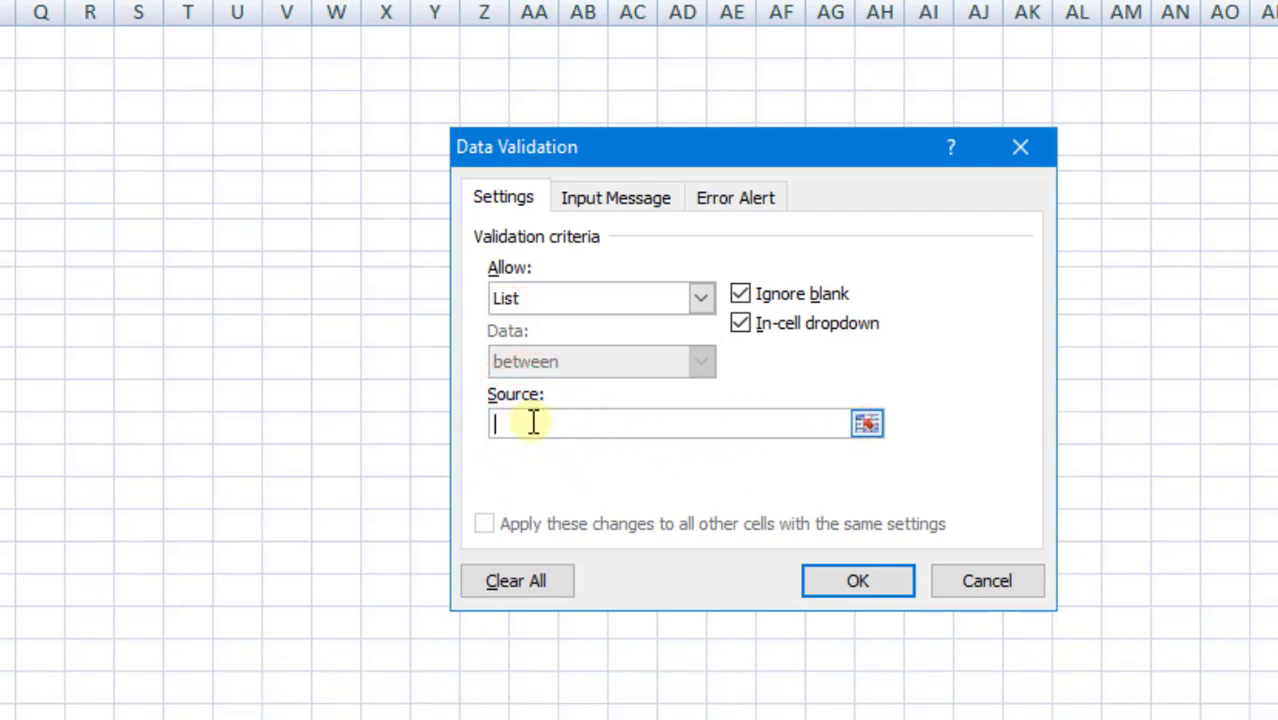
pyautogui.write('Islam, Kristen, Hindu, Budha')
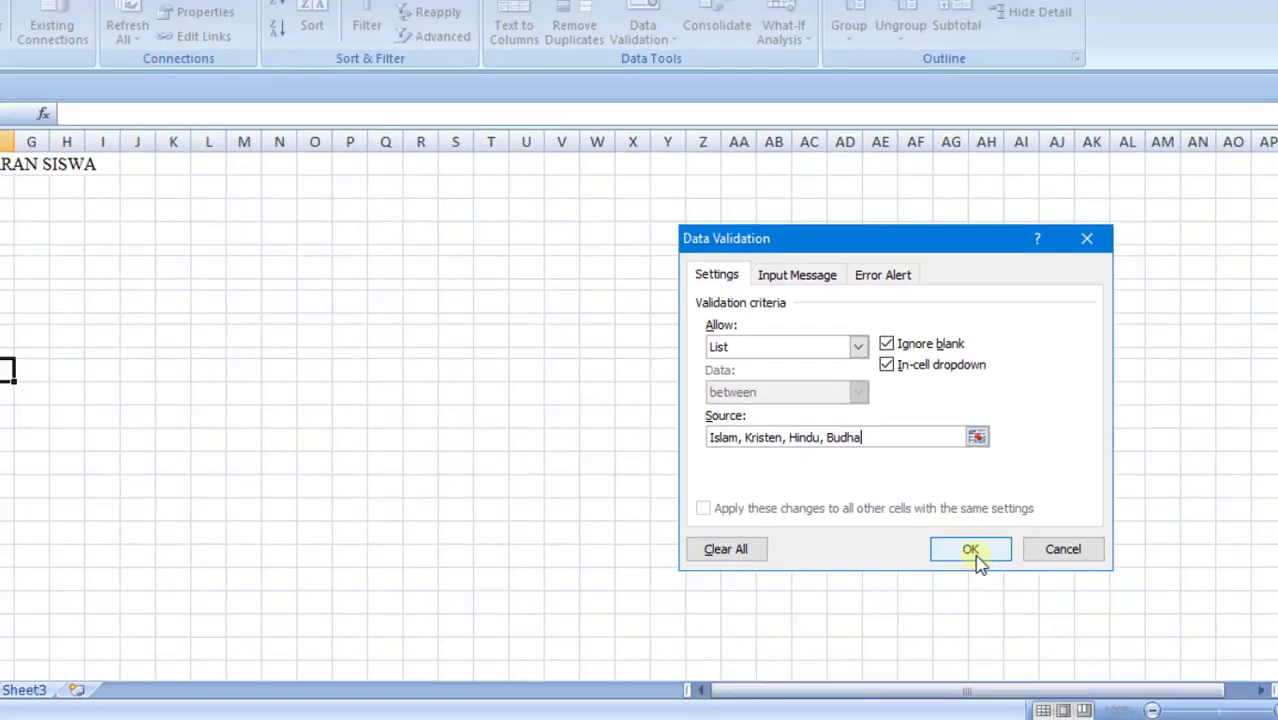
pyautogui.click(973, 550)
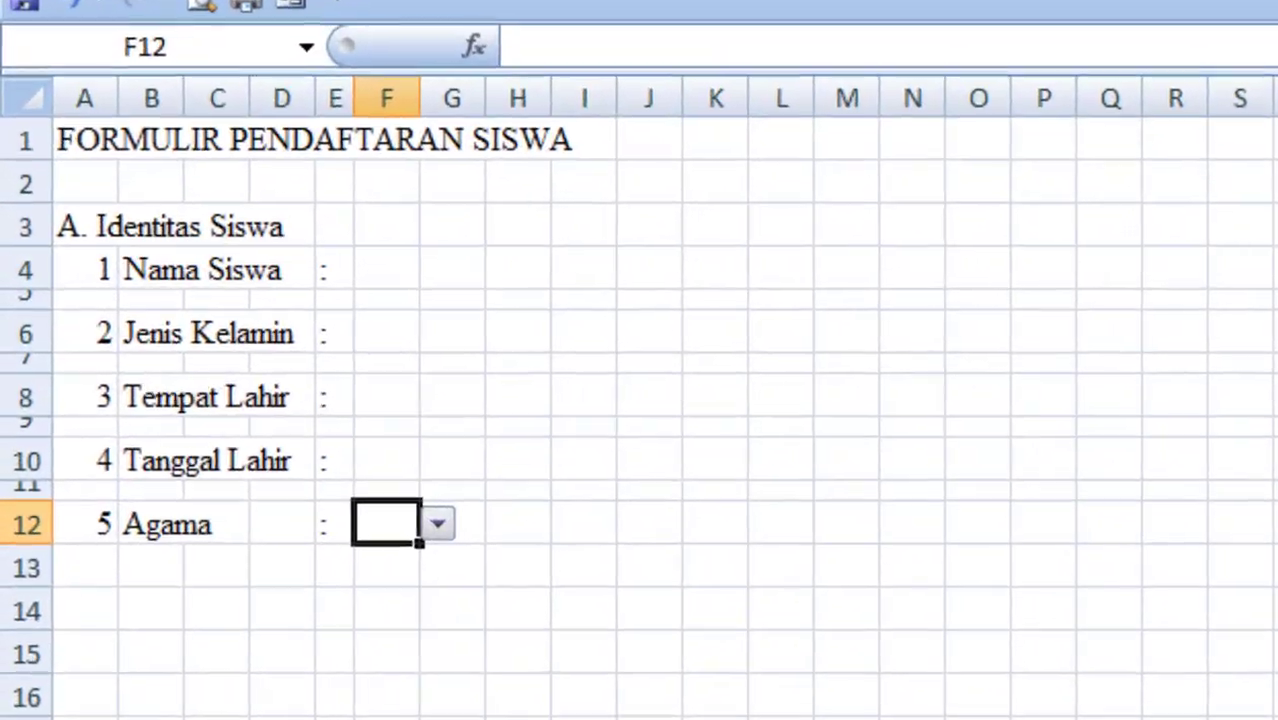
# Test the new dropdown by choosing Islam in the Agama cell F12, then reselect it.
pyautogui.click(416, 541)
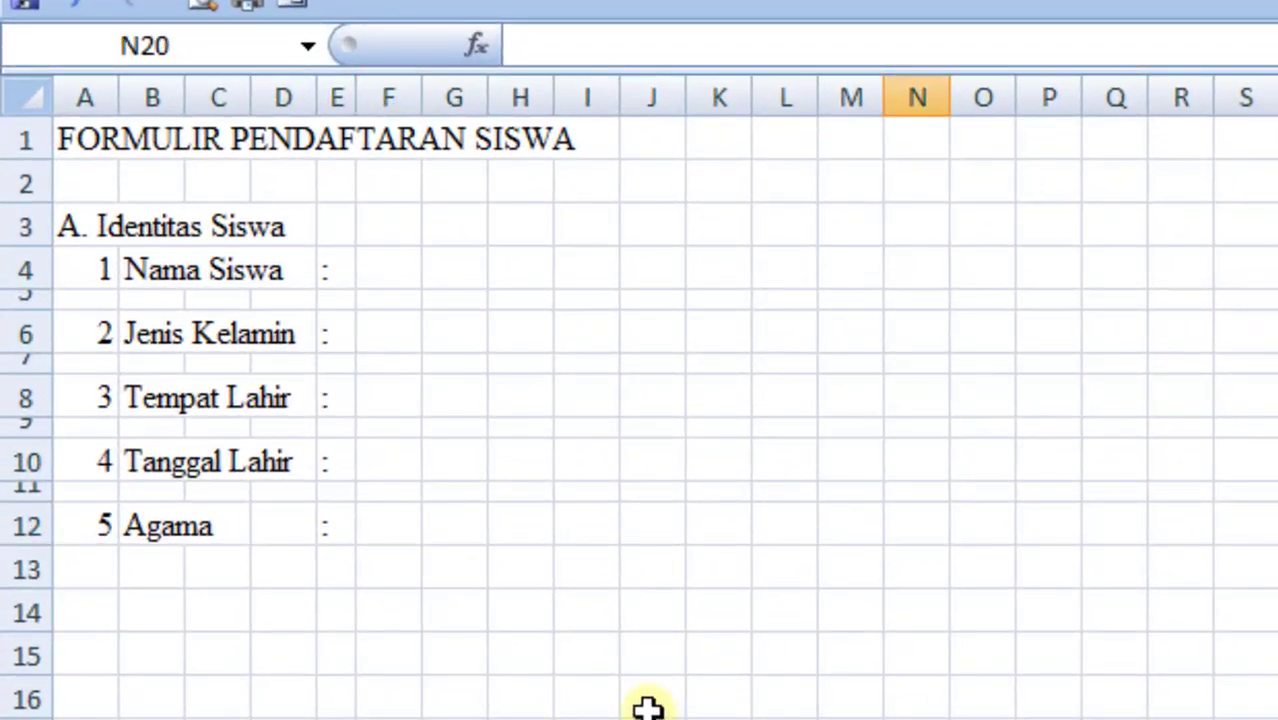
pyautogui.click(373, 524)
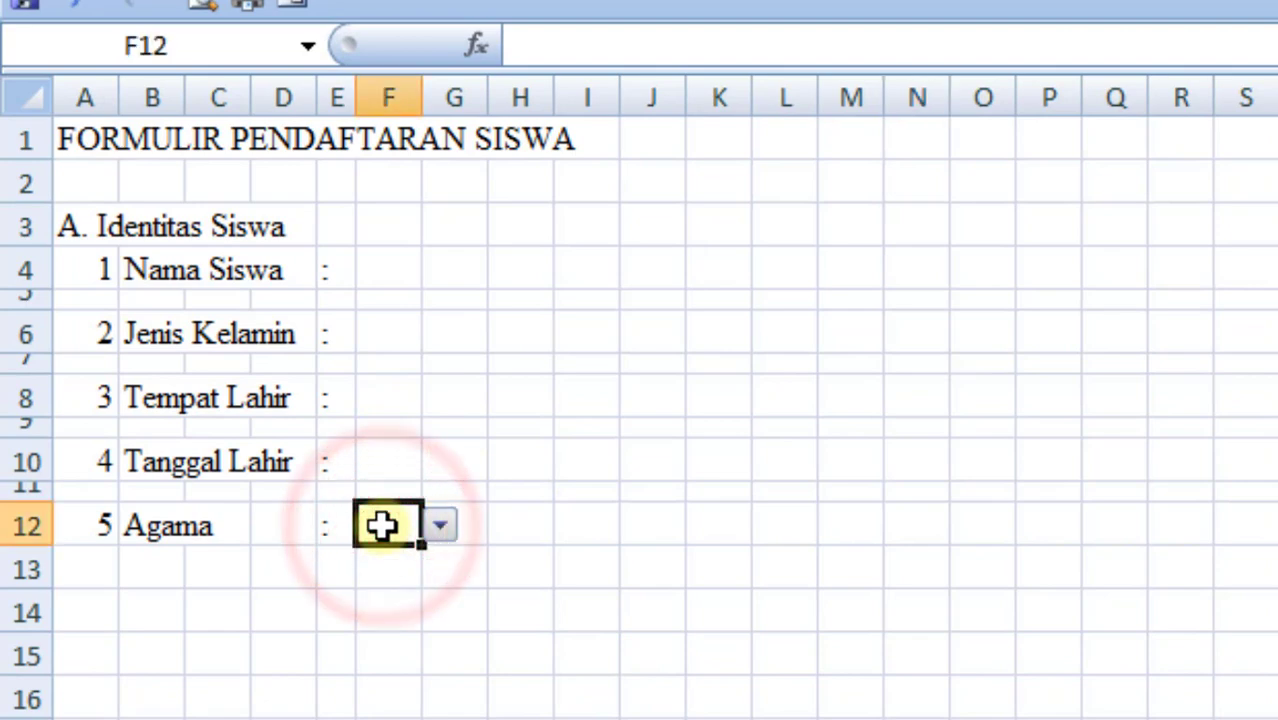
pyautogui.click(440, 528)
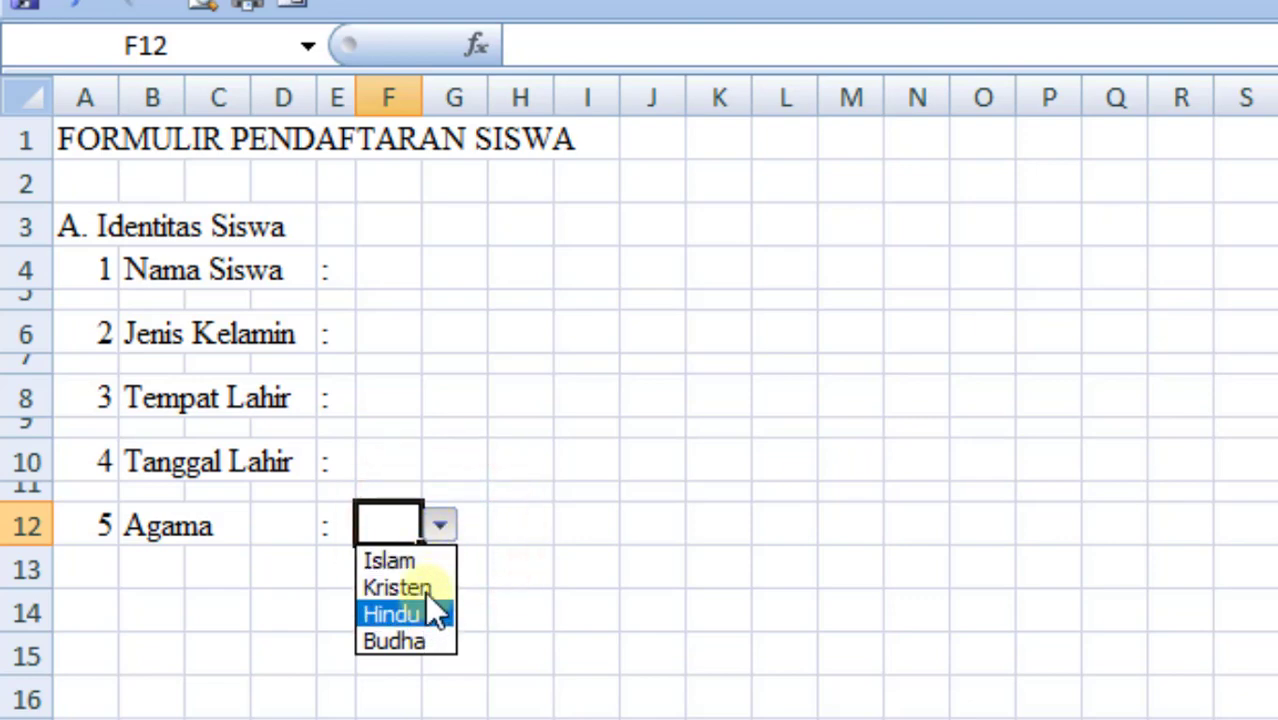
pyautogui.click(427, 583)
pyautogui.click(427, 562)
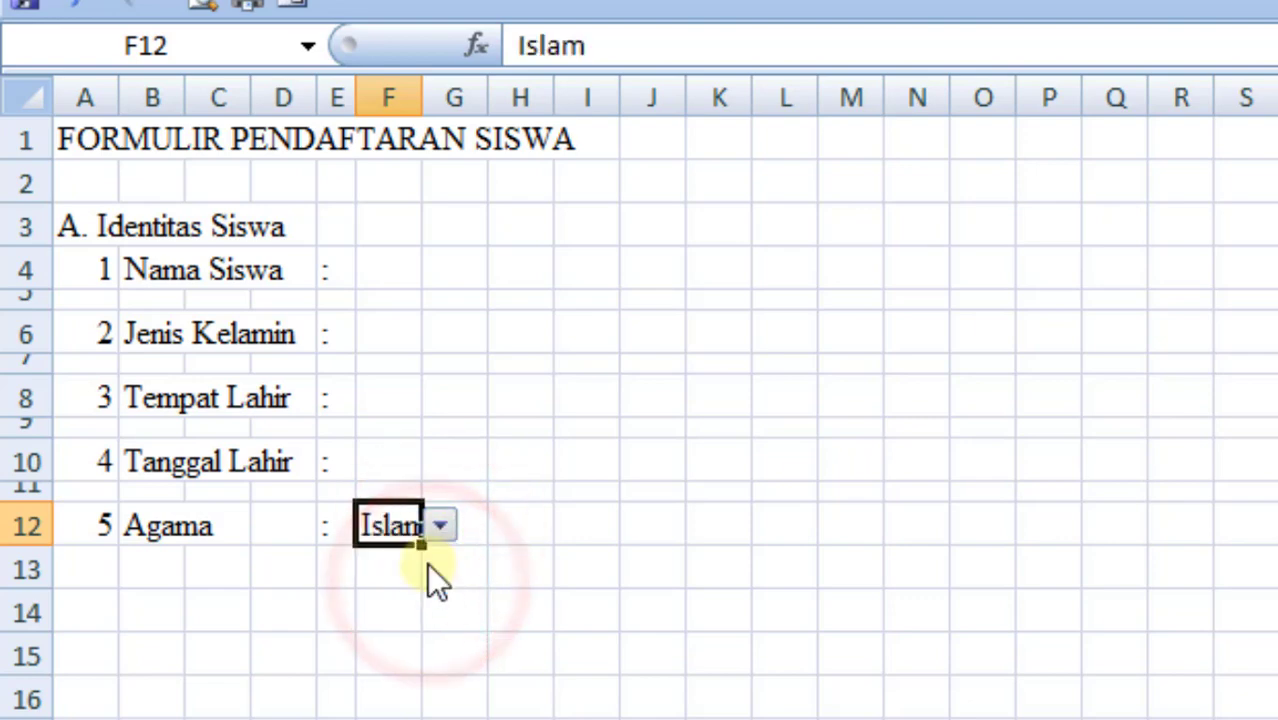
pyautogui.click(542, 619)
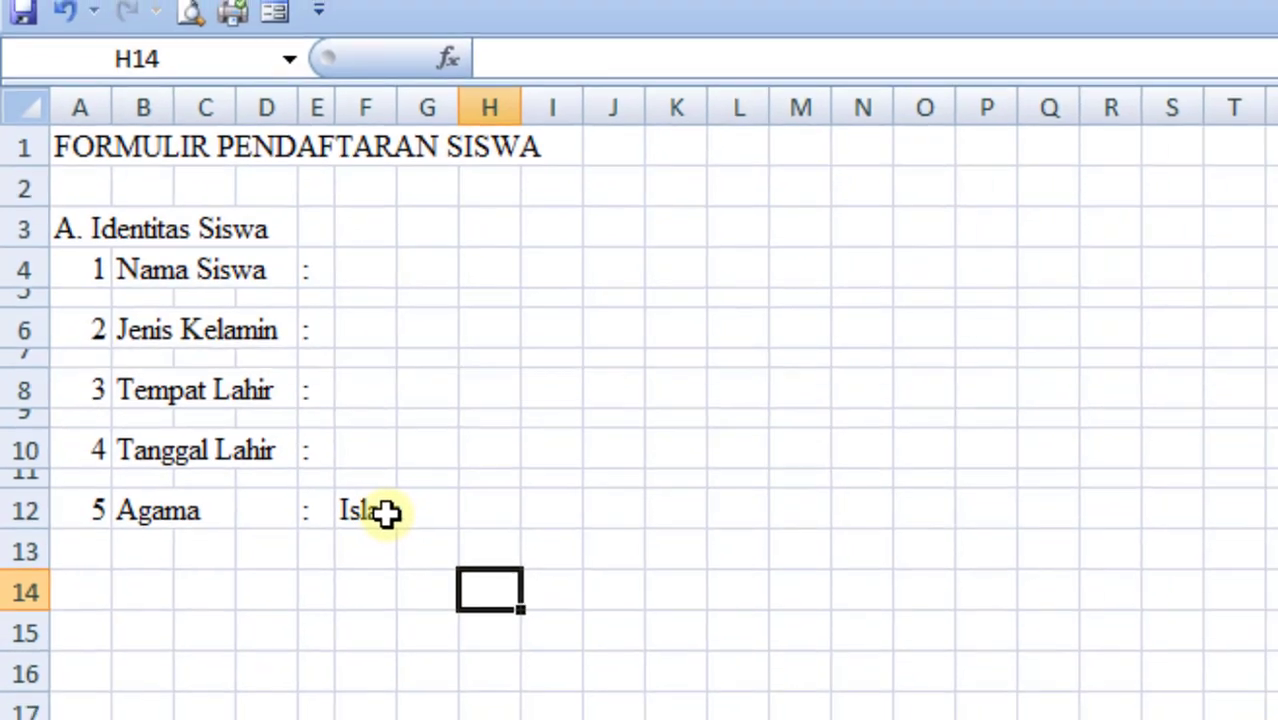
pyautogui.click(400, 533)
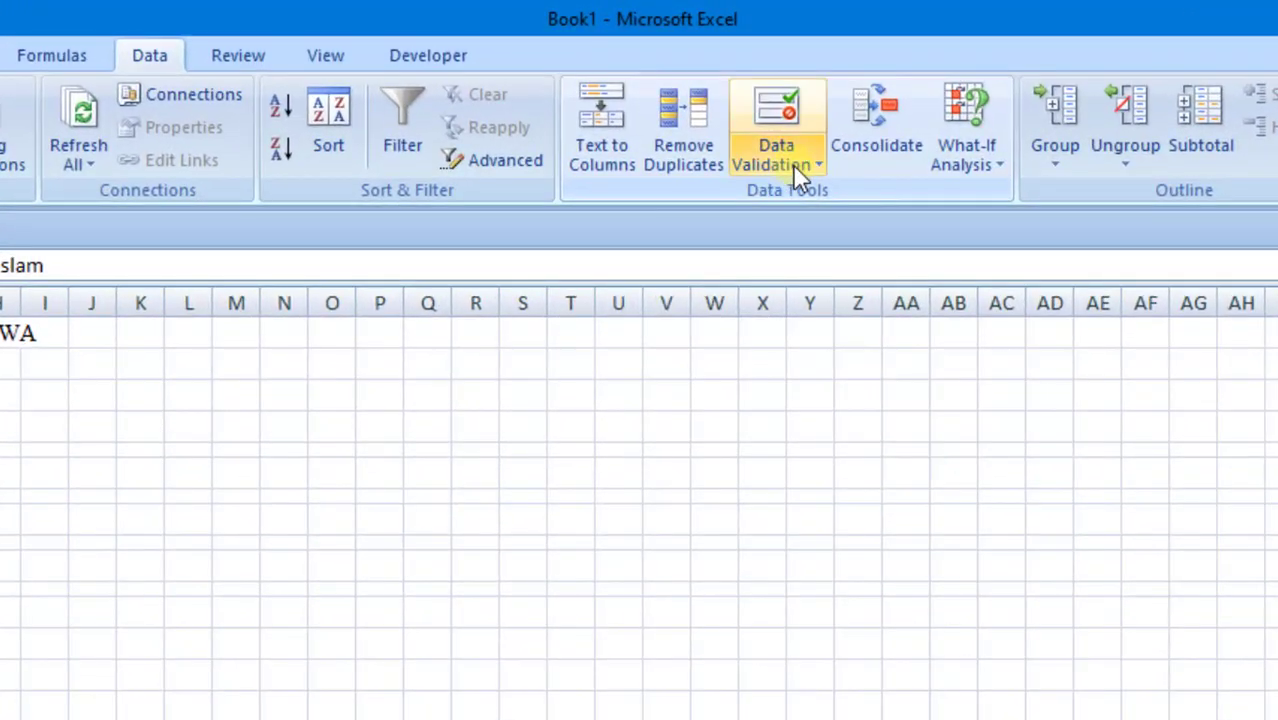
# Give F12 an input message titled 'Pilihan Agama' reading 'Silahkan Pilih salah satu'.
pyautogui.click(796, 172)
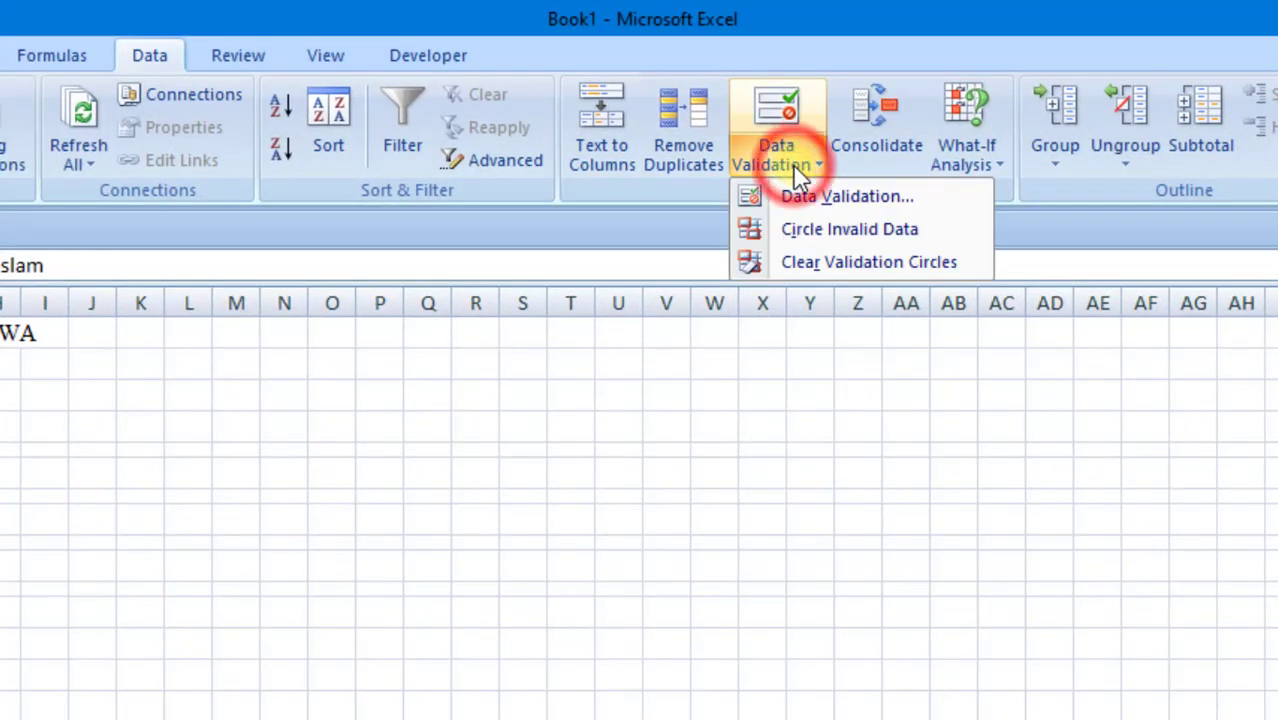
pyautogui.click(806, 197)
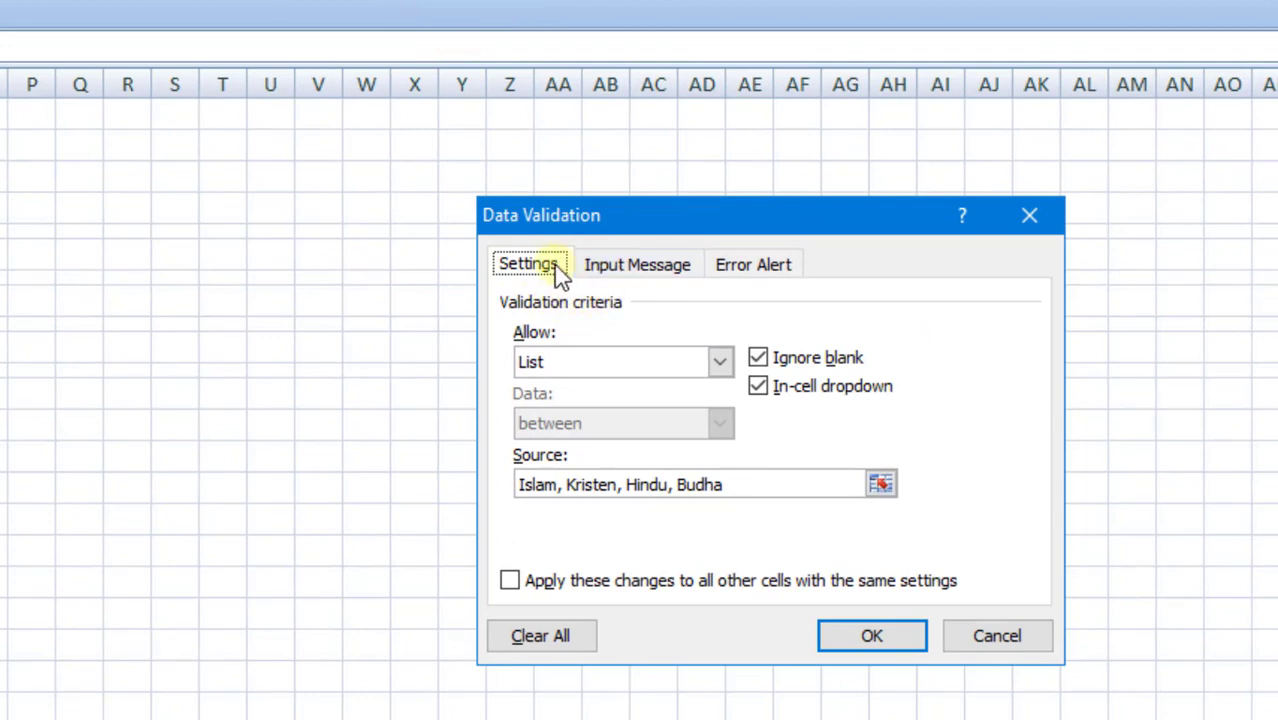
pyautogui.click(622, 268)
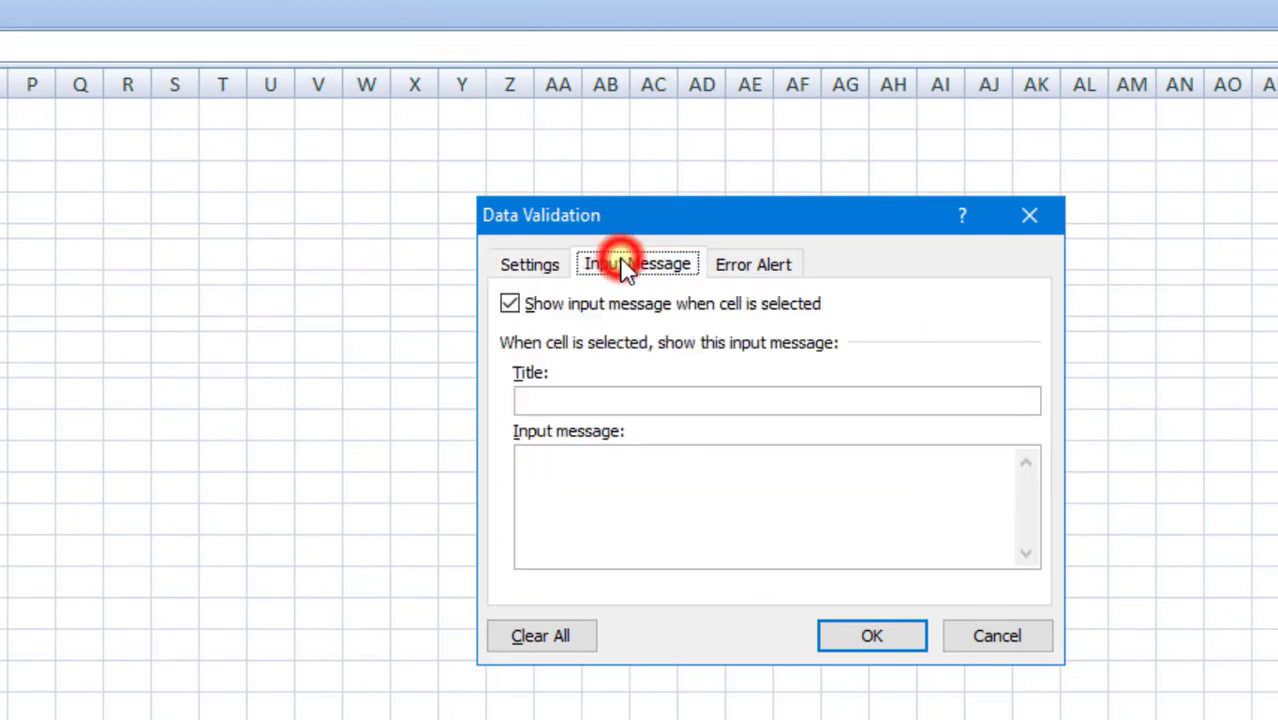
pyautogui.click(549, 401)
pyautogui.write('Pilihan Agama')
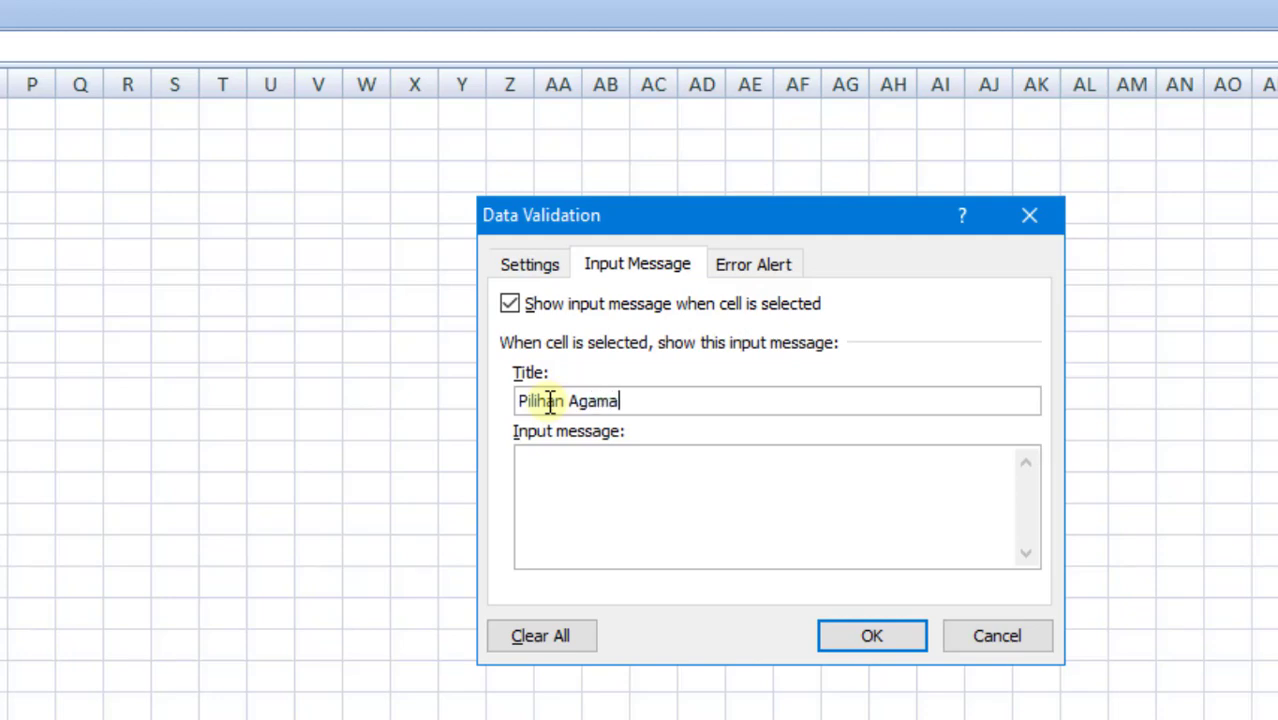
pyautogui.click(585, 485)
pyautogui.write('Silahkan Pilih salah satu')
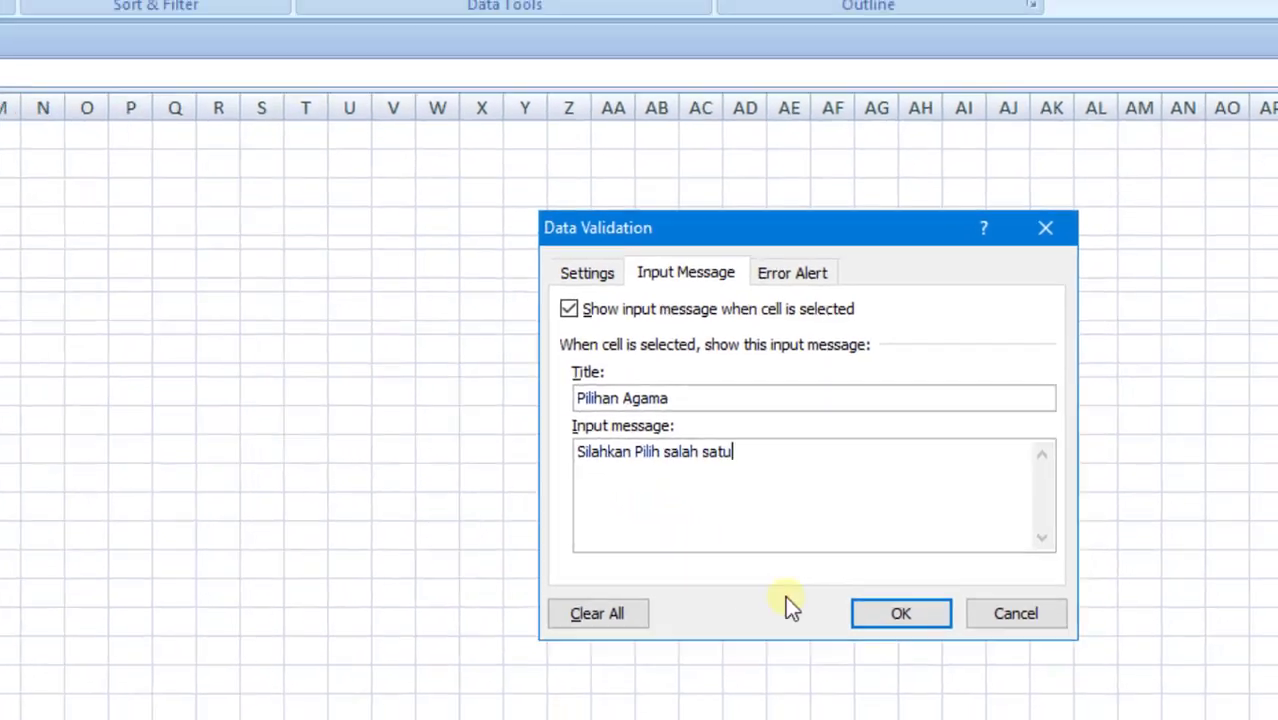
pyautogui.click(872, 636)
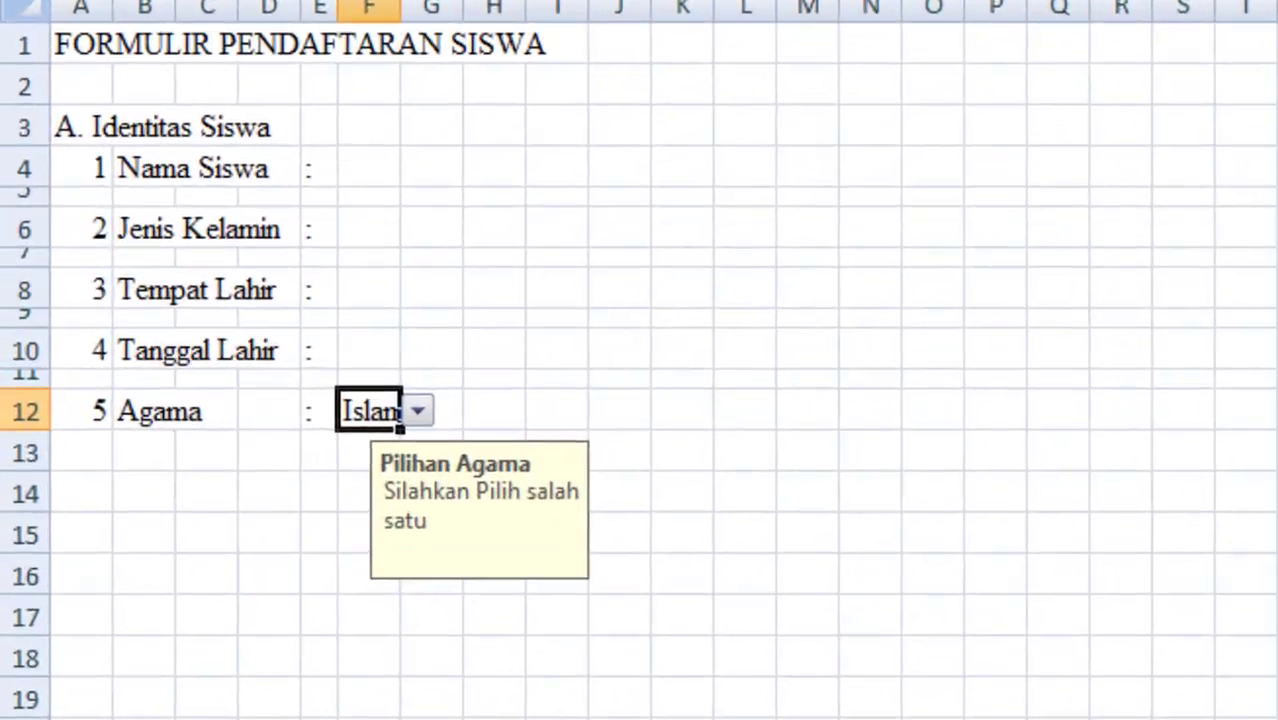
pyautogui.click(1000, 700)
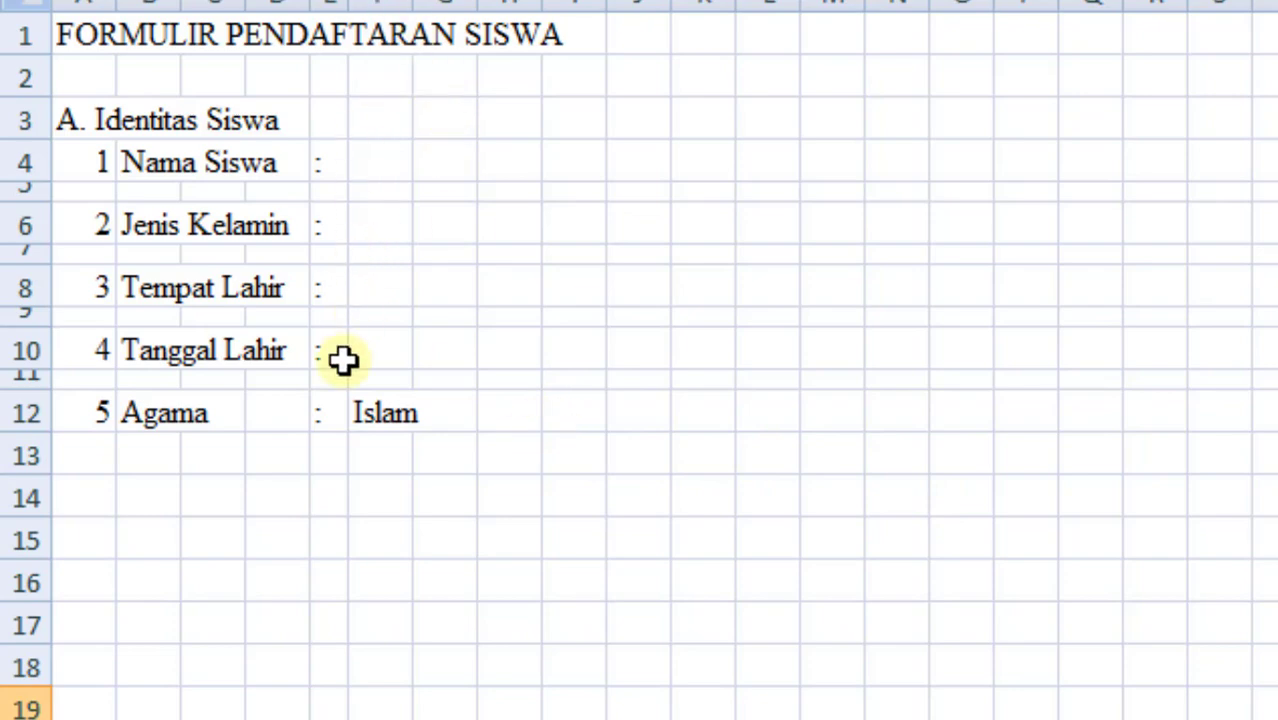
pyautogui.click(385, 415)
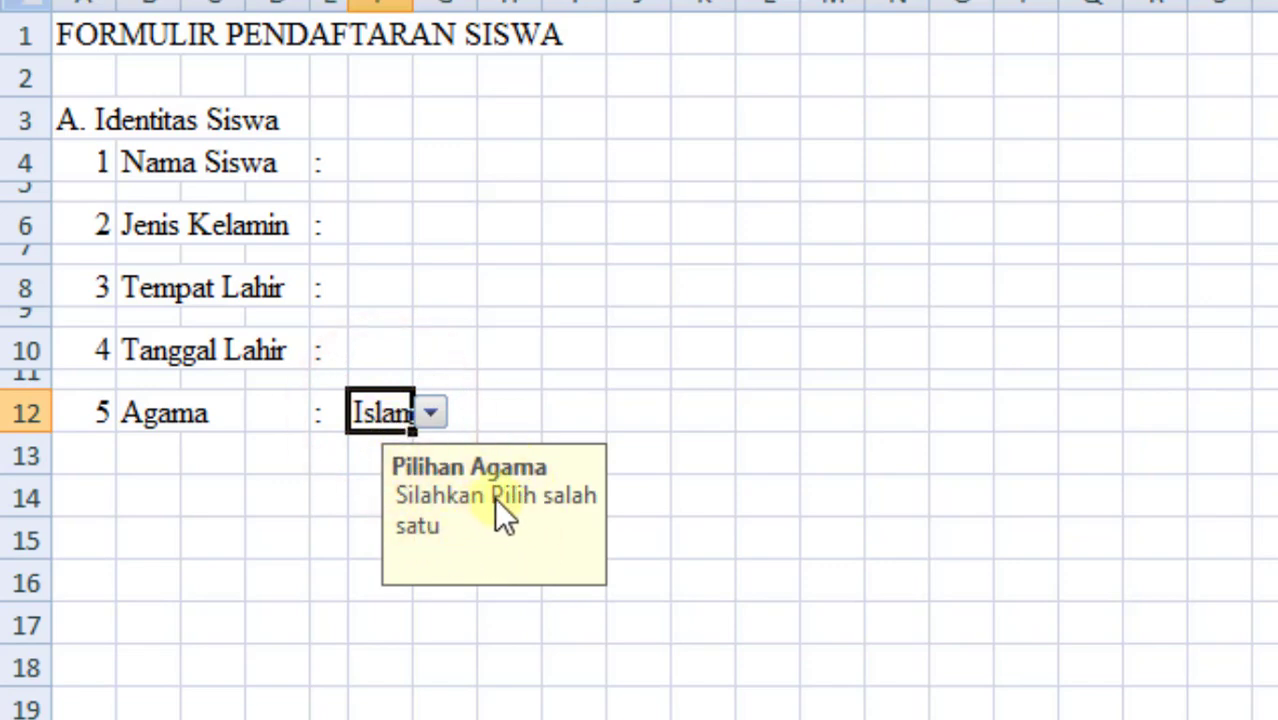
pyautogui.click(812, 530)
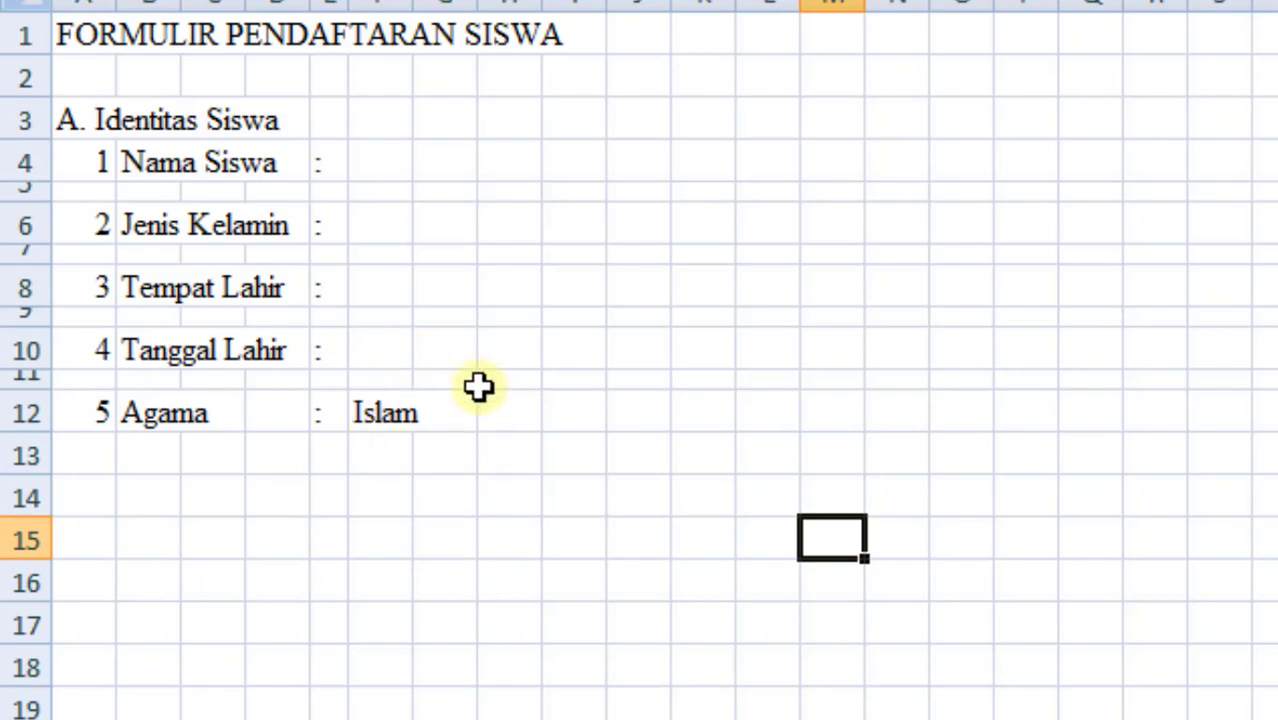
pyautogui.click(420, 413)
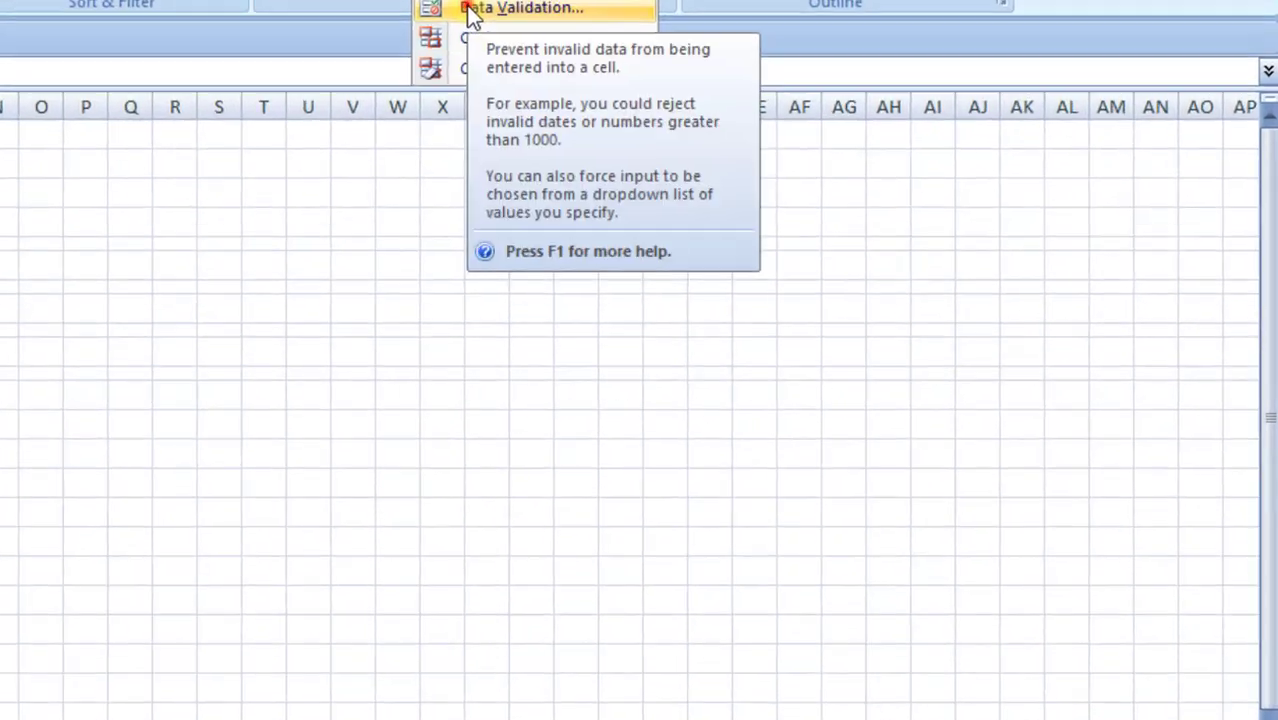
# Clear all of F12's validation settings, including the 'Pilihan Agama' input message.
pyautogui.click(737, 122)
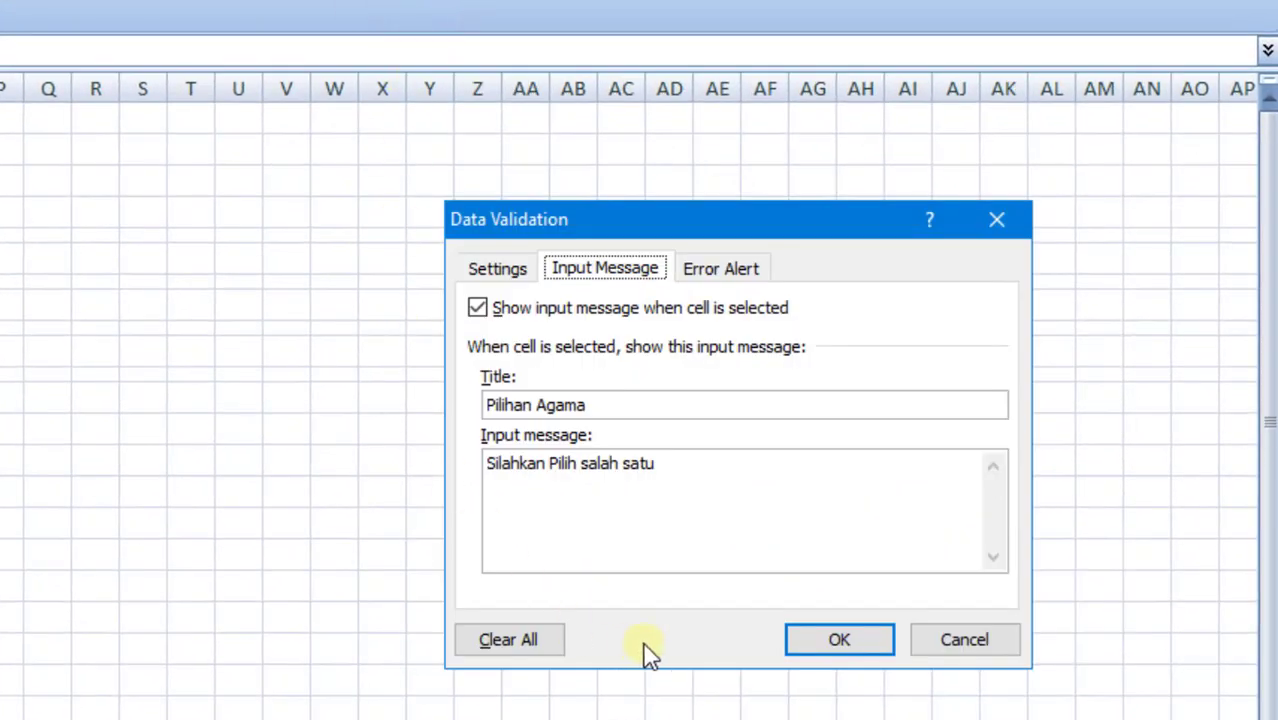
pyautogui.click(500, 266)
pyautogui.click(588, 280)
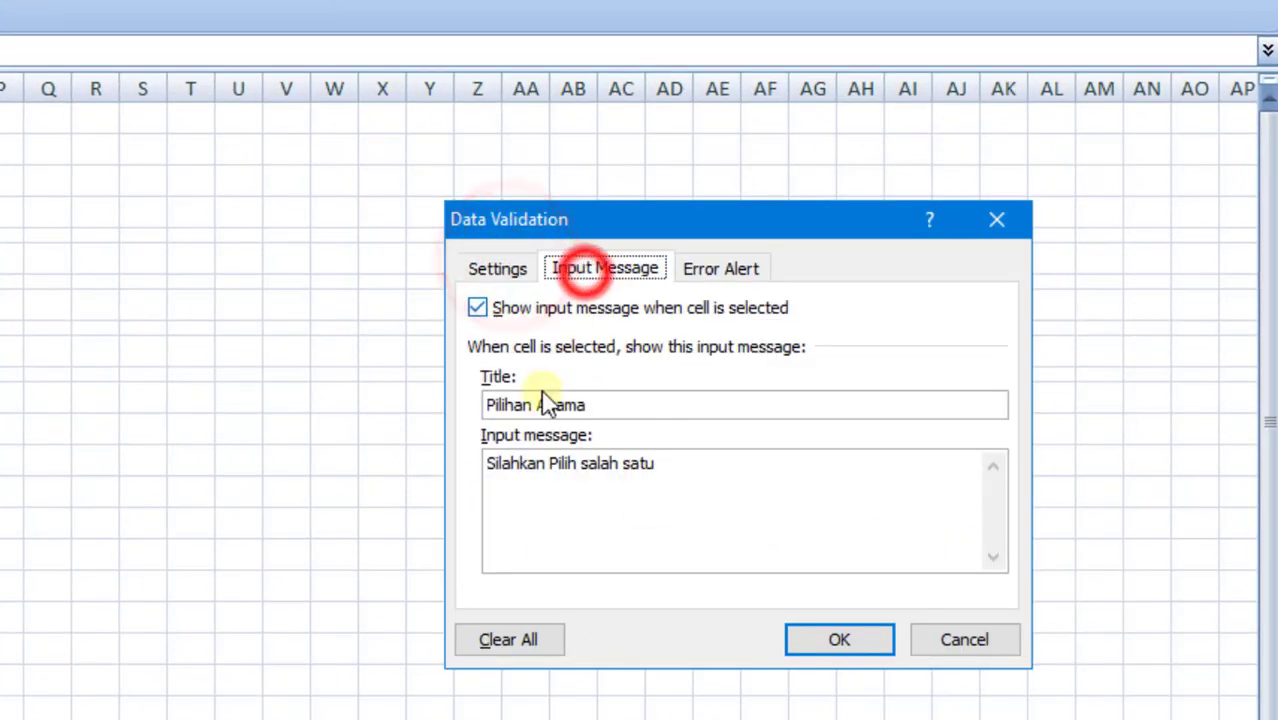
pyautogui.click(523, 643)
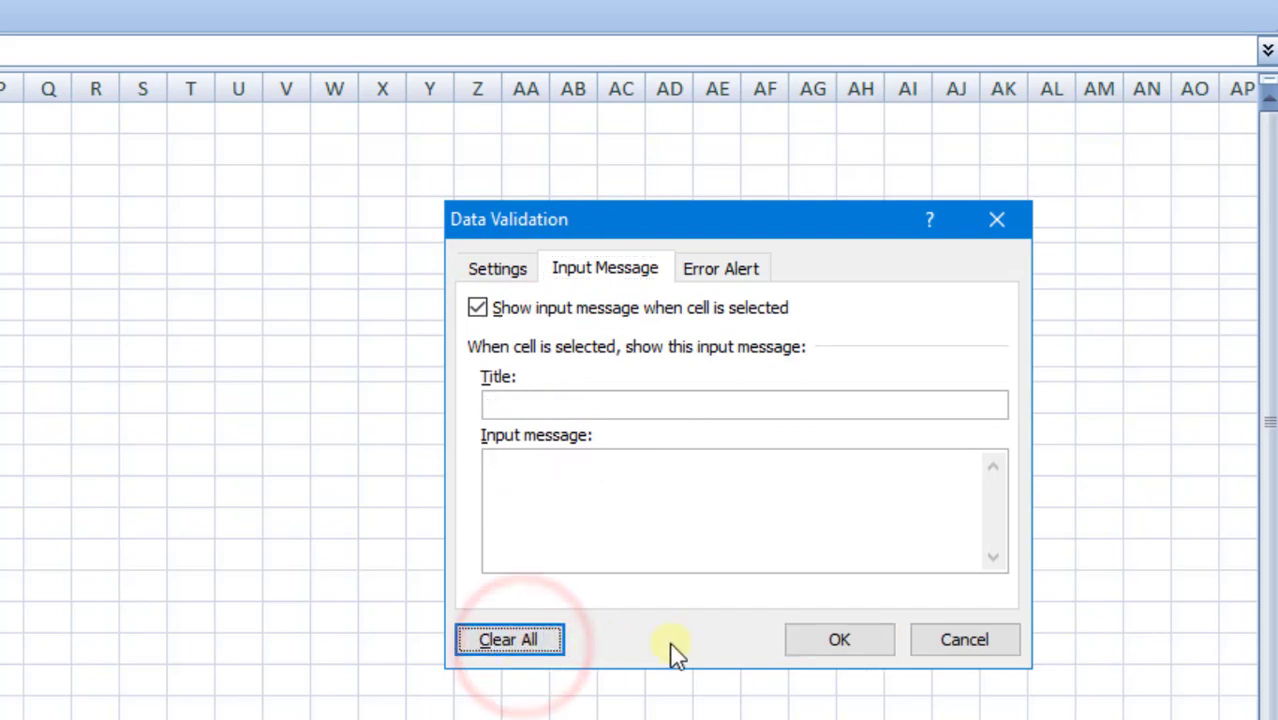
pyautogui.click(818, 648)
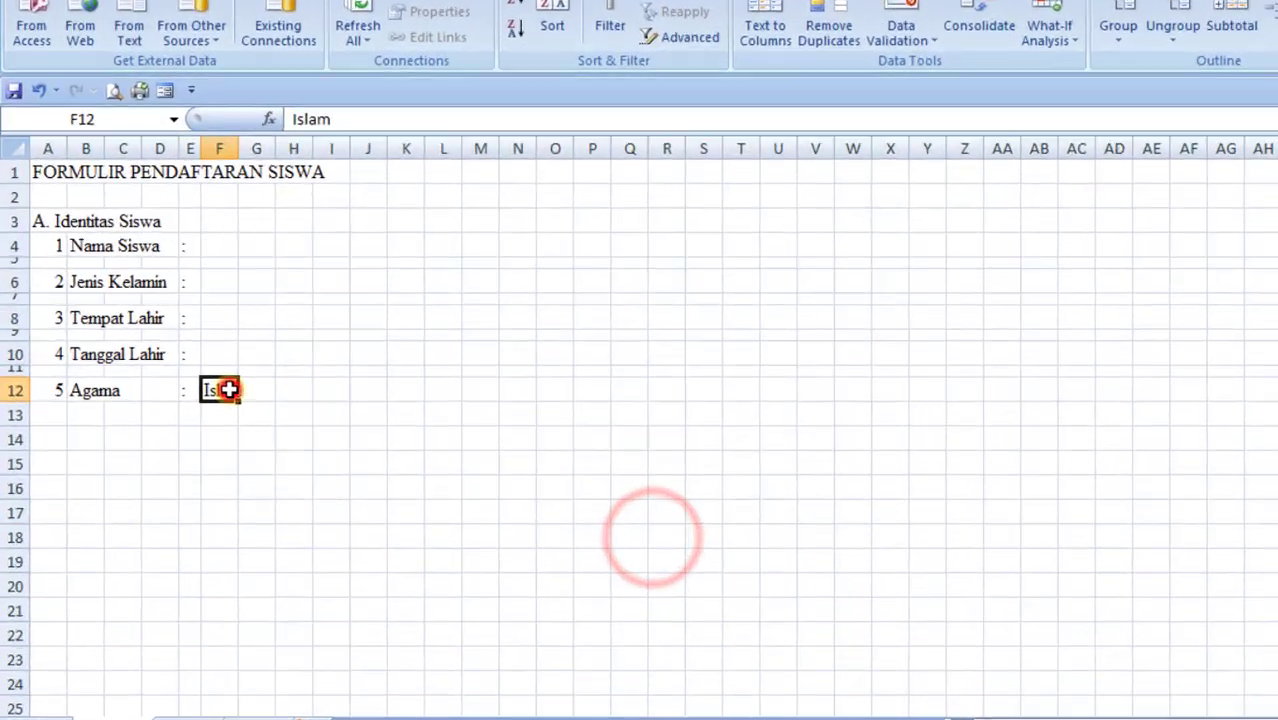
# Switch to Sheet2's DATA SISWA table and select the empty TINGKAT cells B3:B9.
pyautogui.click(228, 390)
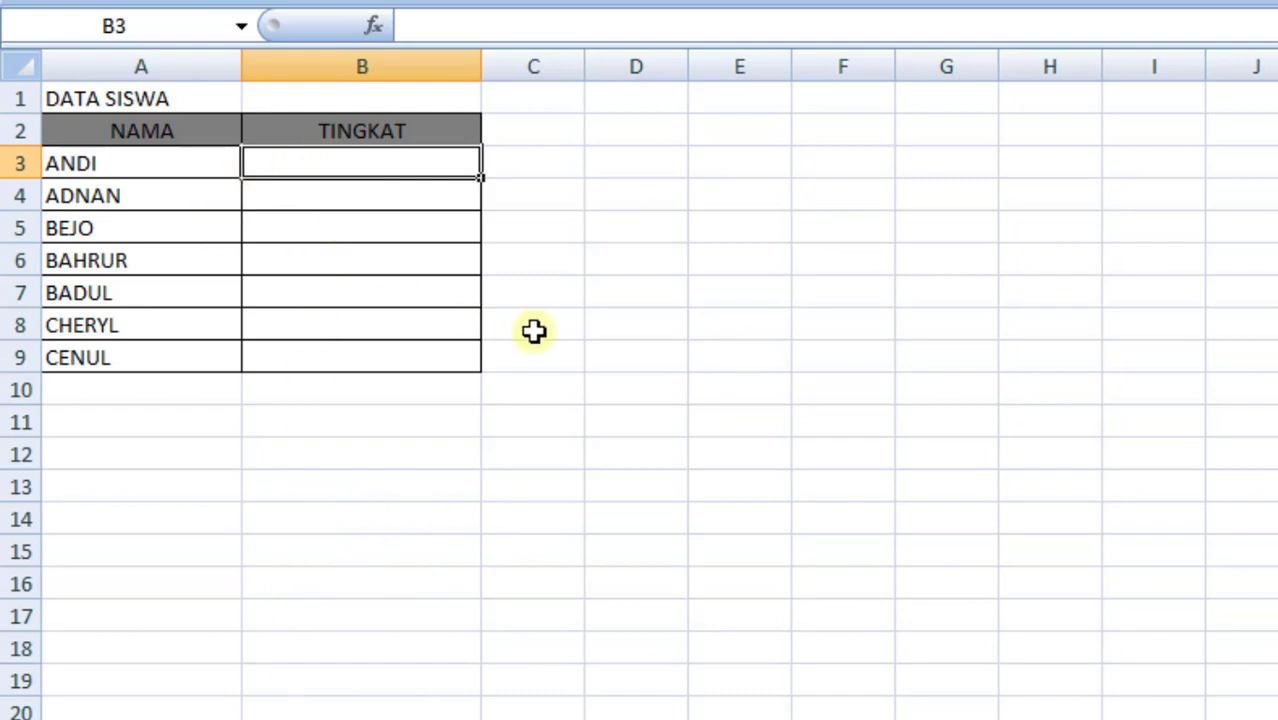
pyautogui.click(648, 217)
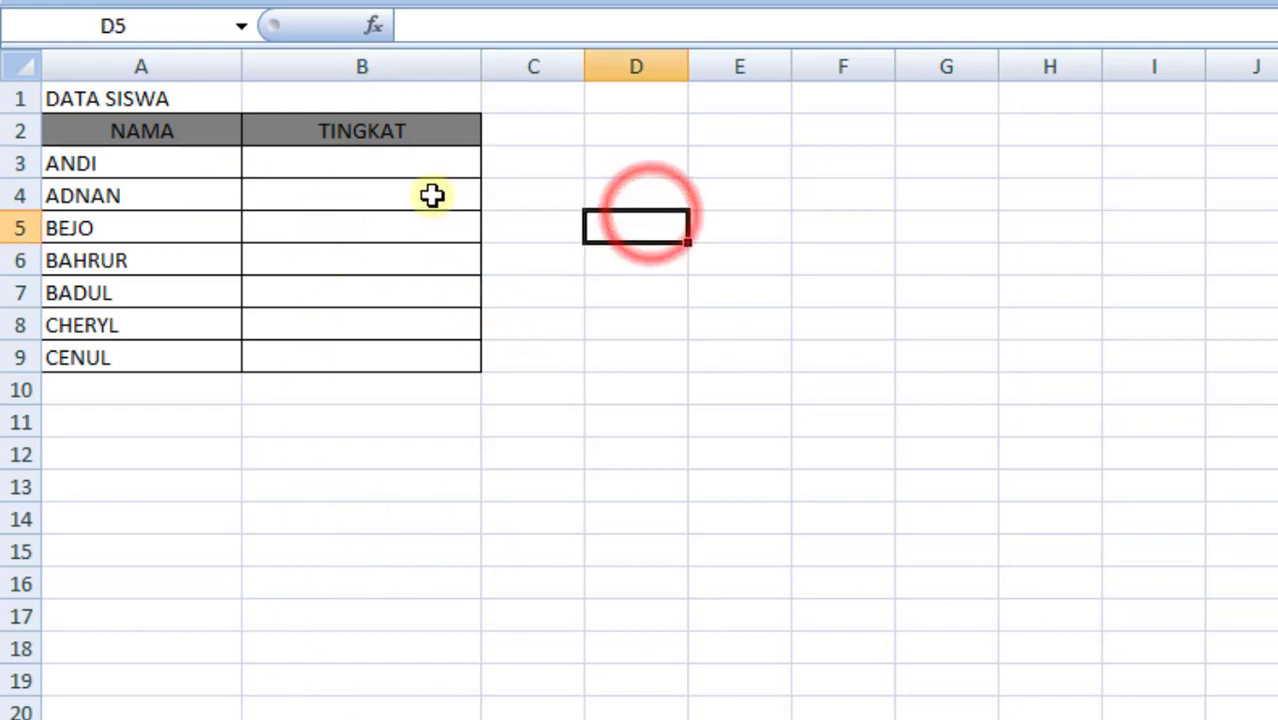
pyautogui.moveTo(387, 170); pyautogui.dragTo(365, 360)
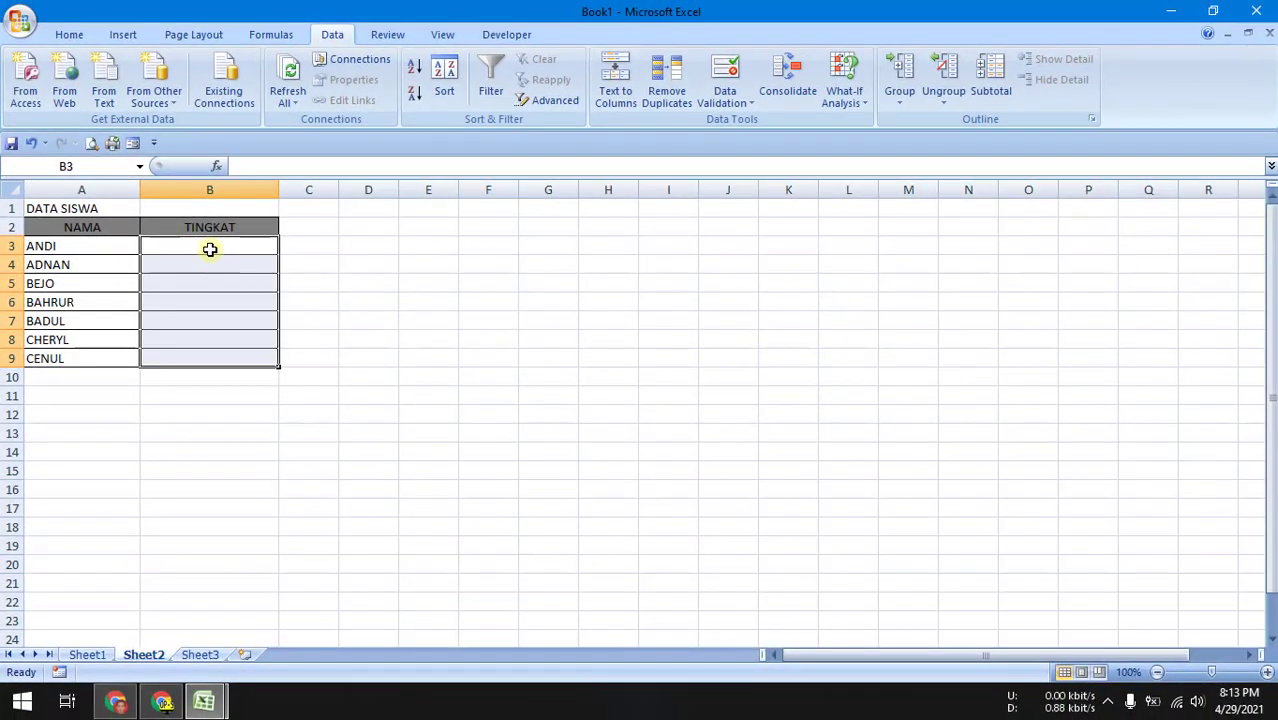
pyautogui.click(333, 37)
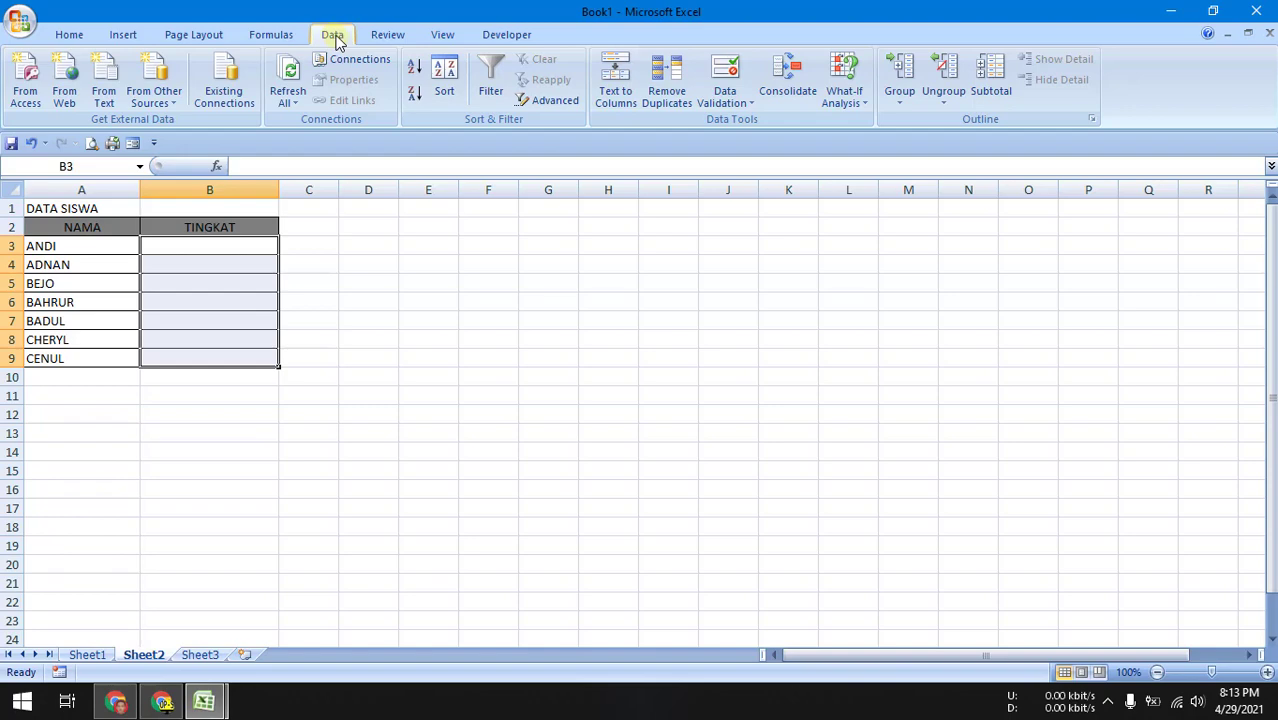
# Open Data Validation for B3:B9 and set Allow to List.
pyautogui.click(732, 100)
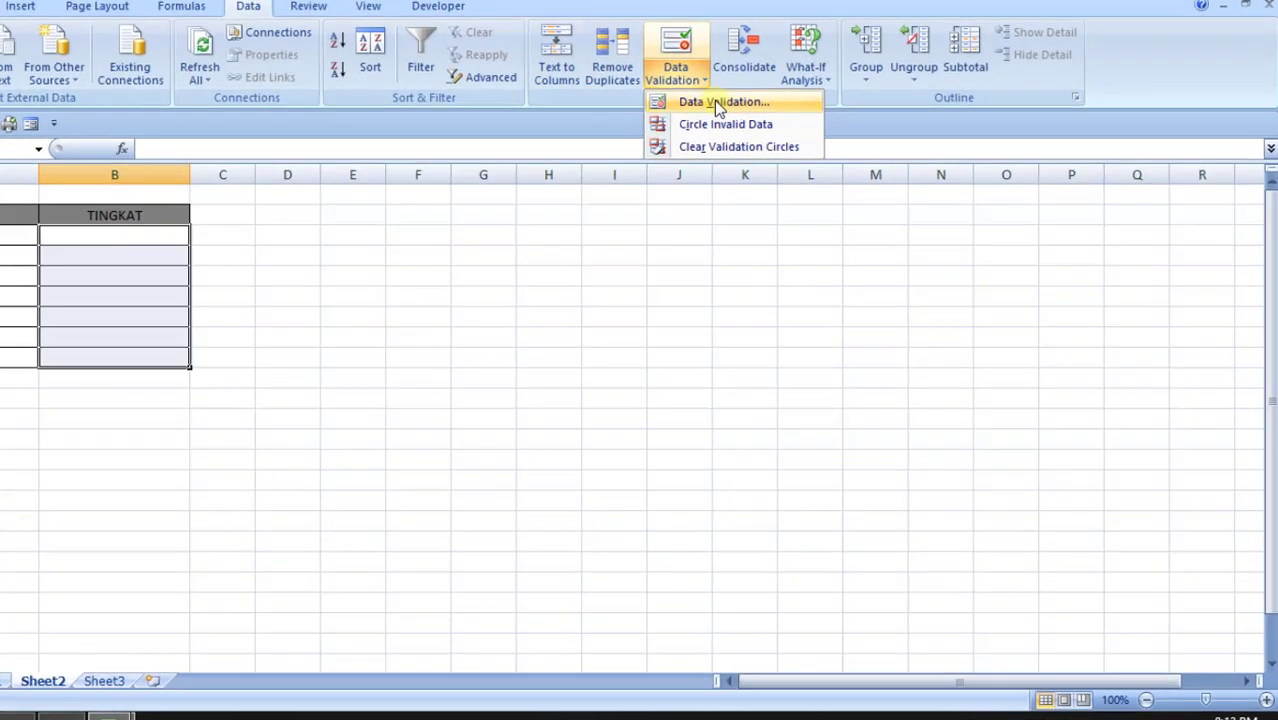
pyautogui.click(757, 122)
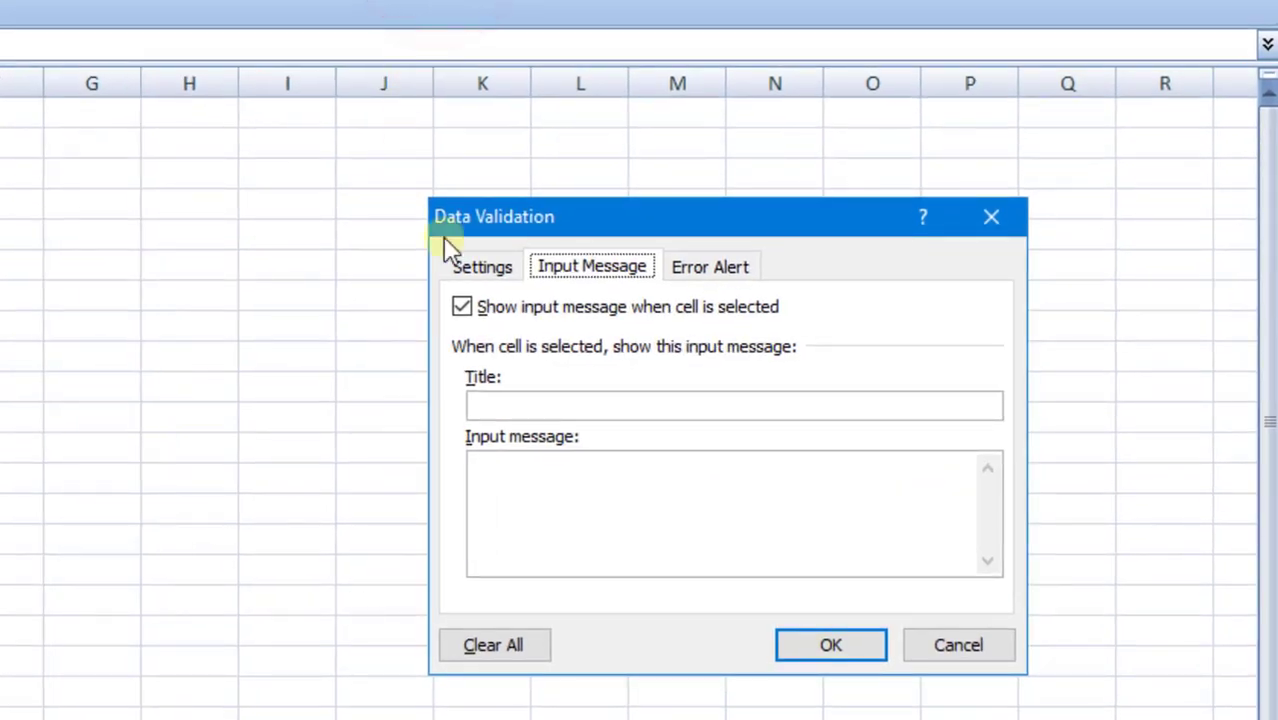
pyautogui.click(485, 268)
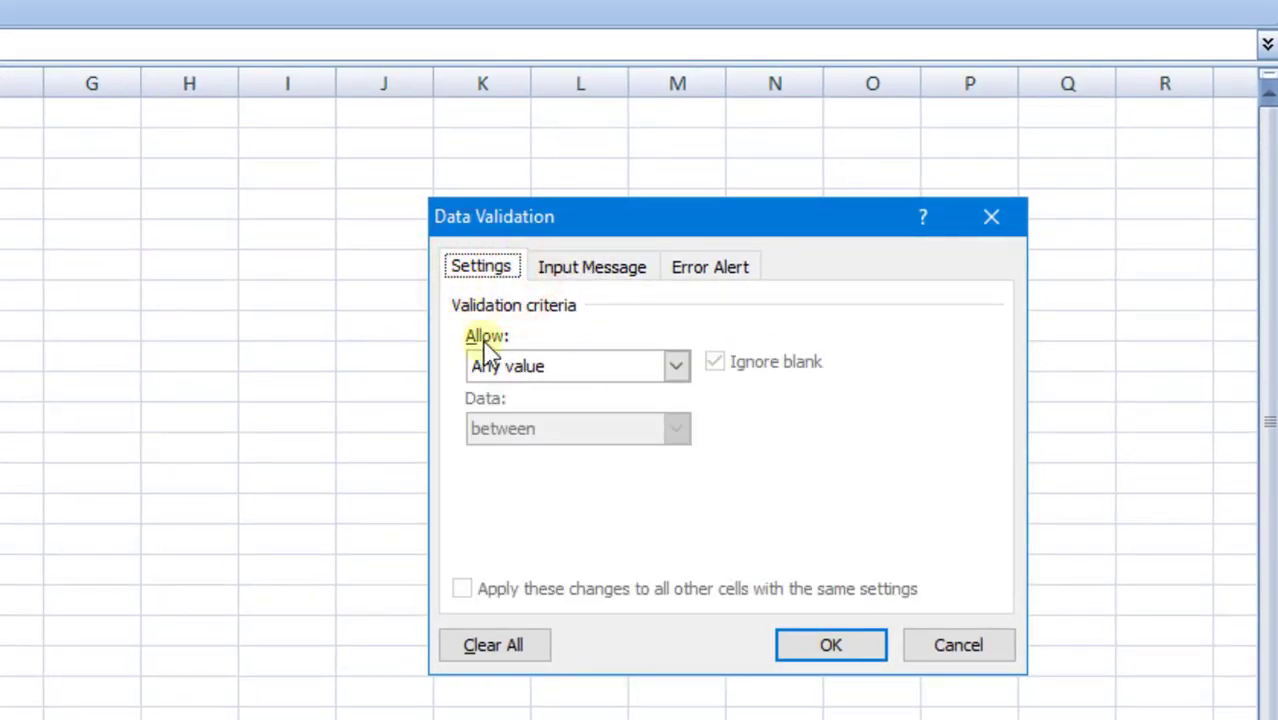
pyautogui.click(680, 378)
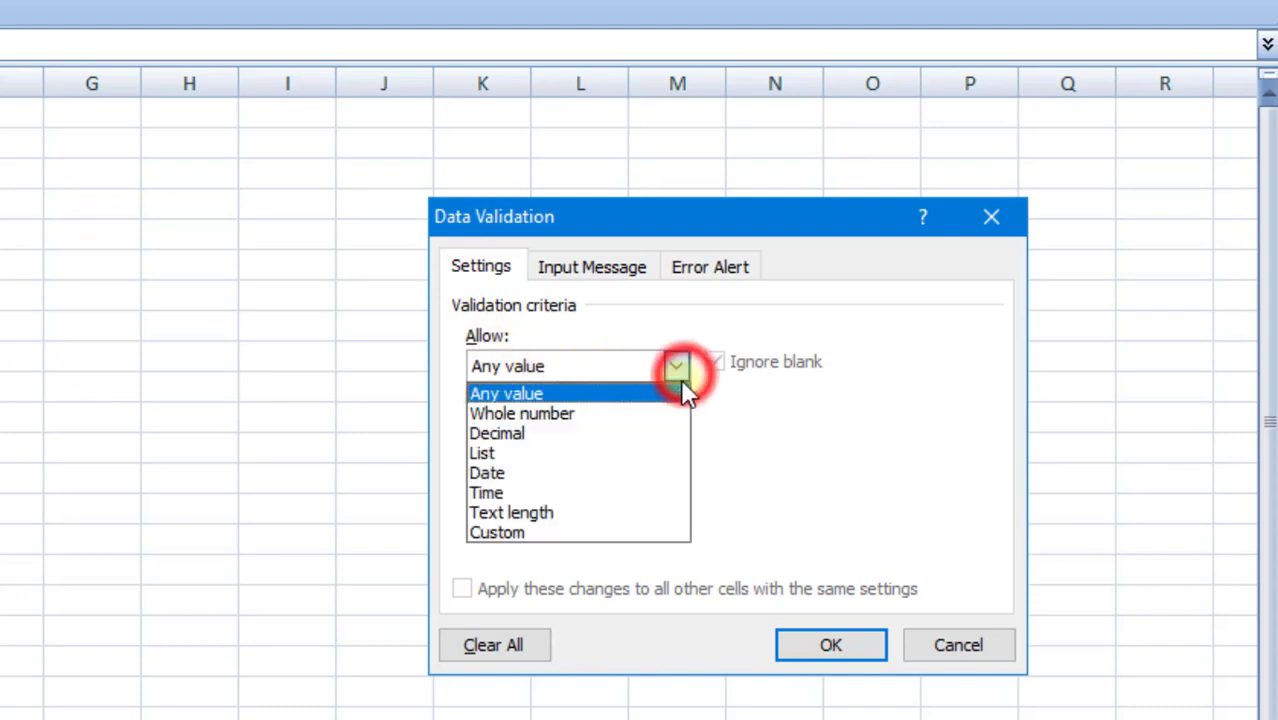
pyautogui.click(643, 455)
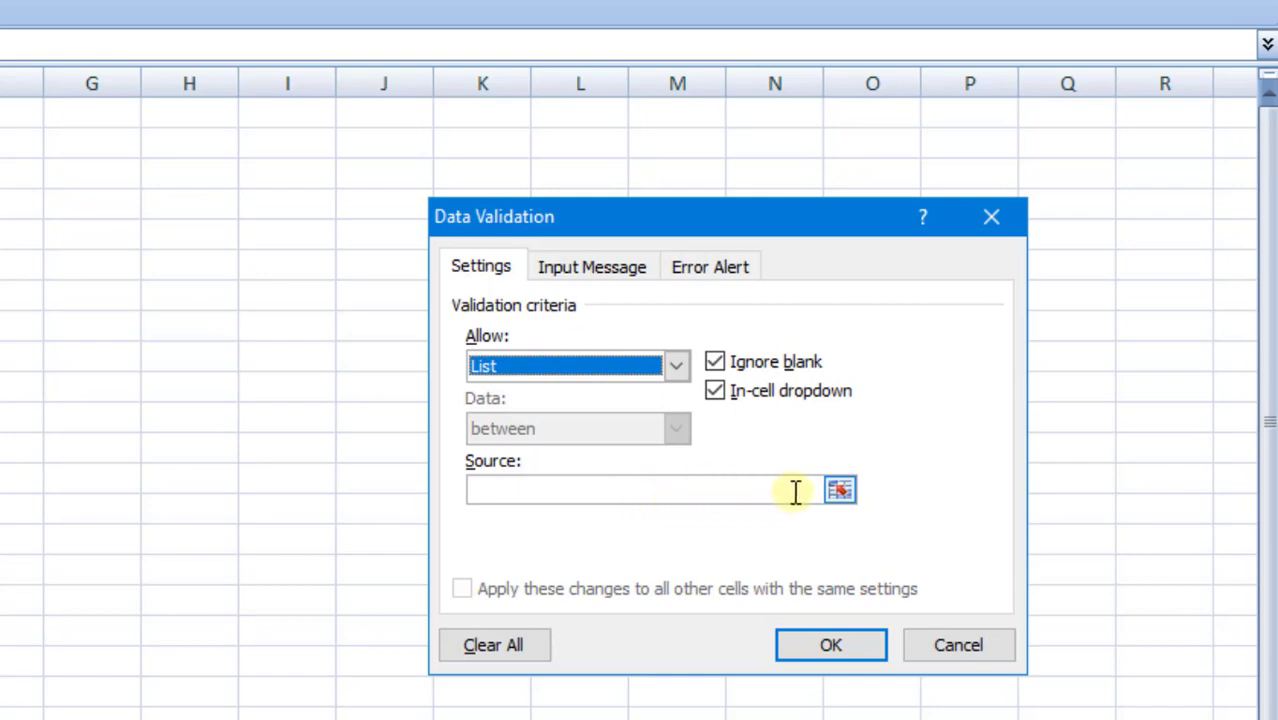
# Set the TINGKAT list source to the Kelas 1–Kelas 6 cells, =$A$12:$A$17.
pyautogui.click(840, 491)
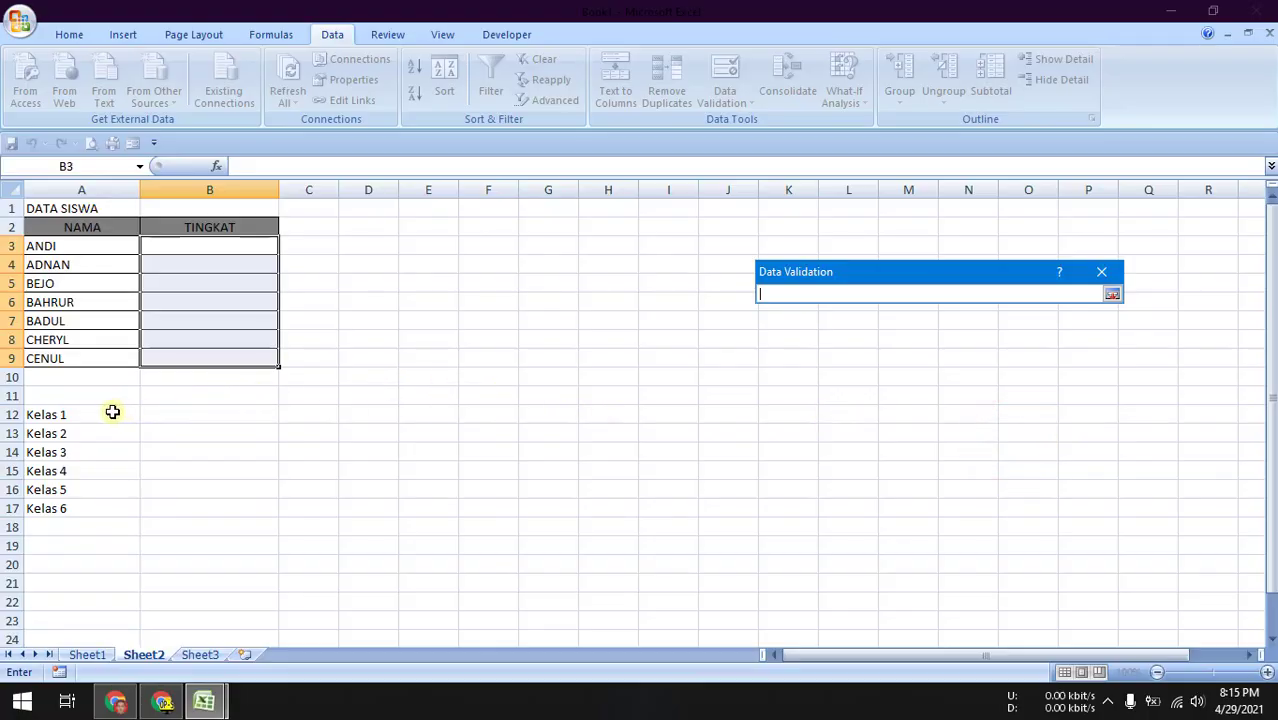
pyautogui.moveTo(113, 412); pyautogui.dragTo(102, 509)
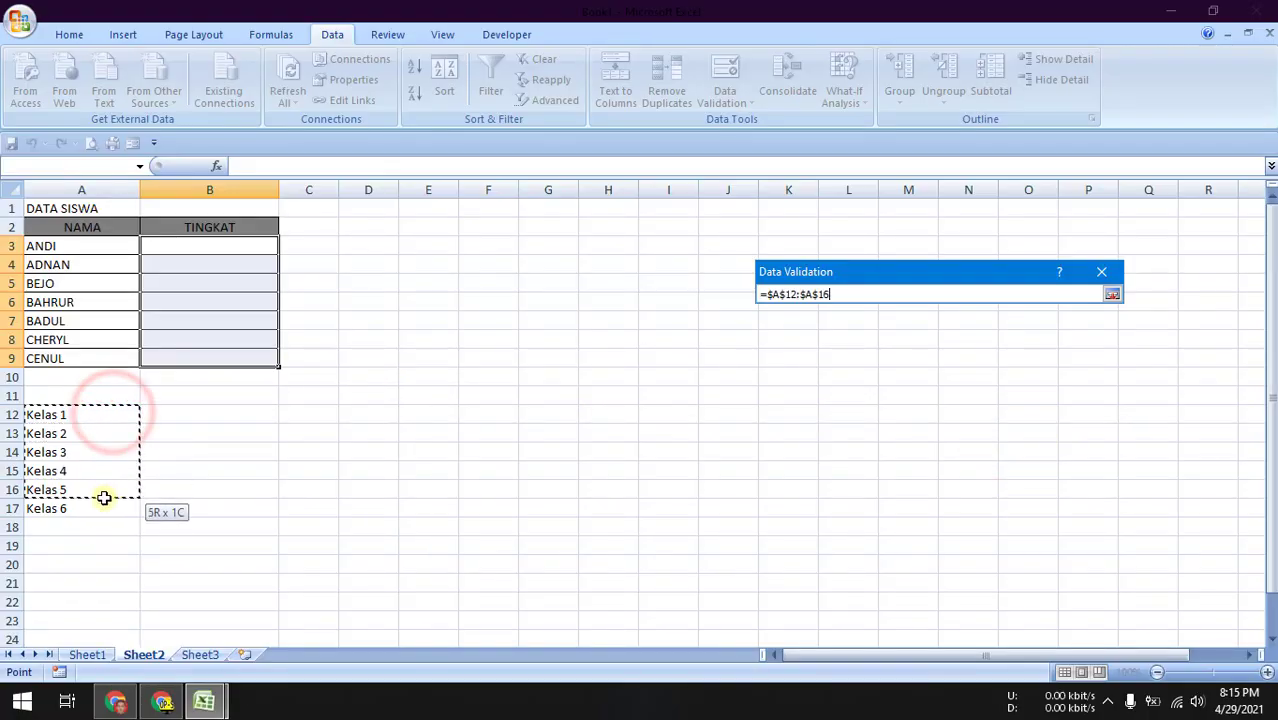
pyautogui.click(1070, 297)
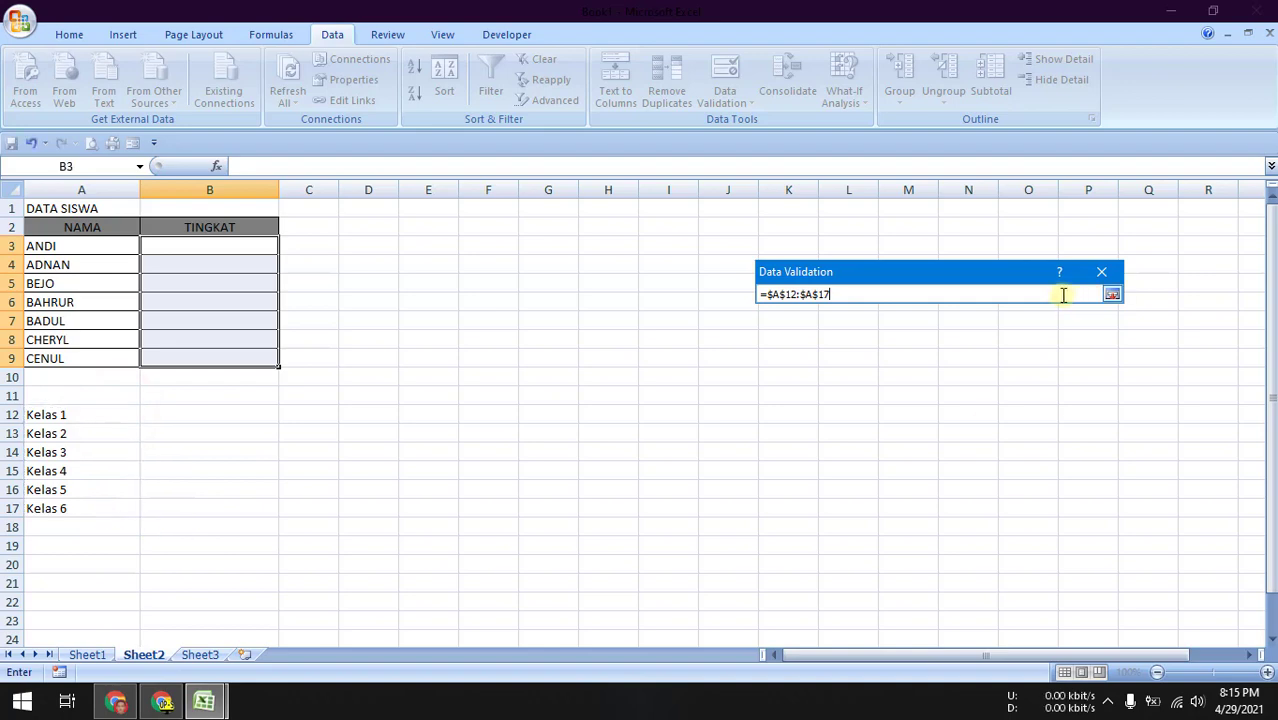
pyautogui.press('Return')
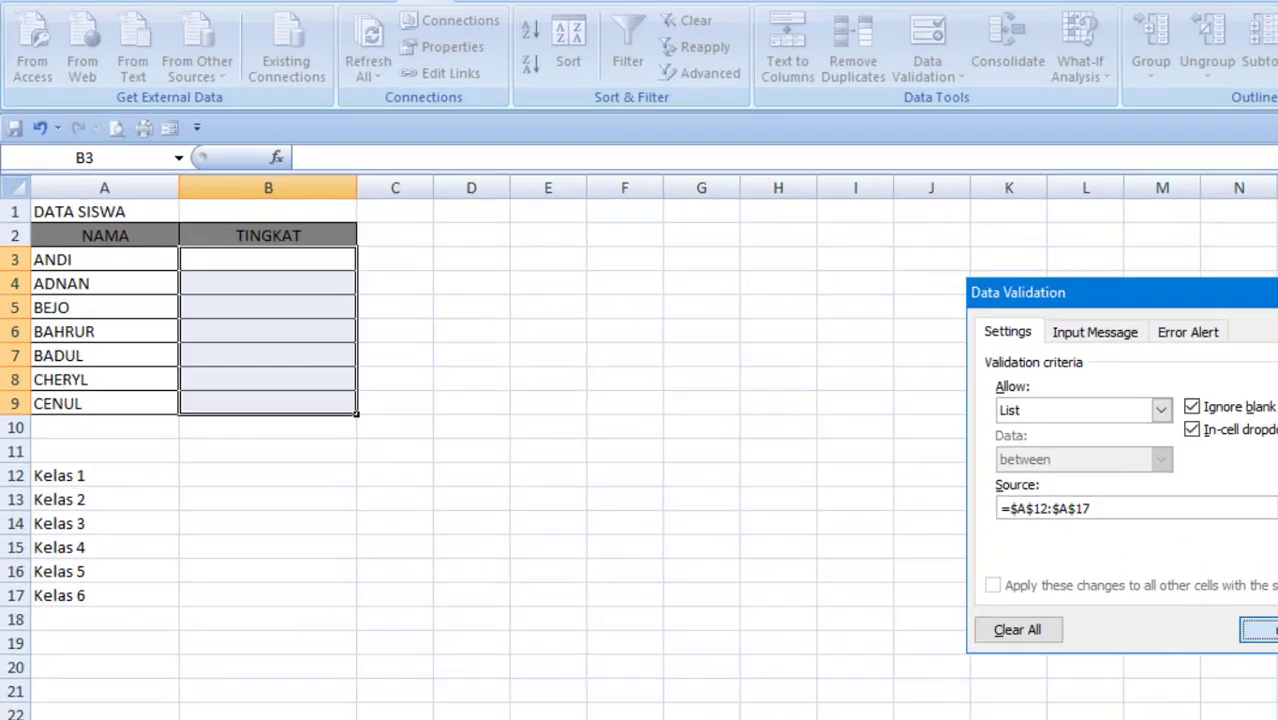
# Apply the Kelas list validation to the TINGKAT cells and confirm B4 and B5 have dropdowns.
pyautogui.click(1012, 534)
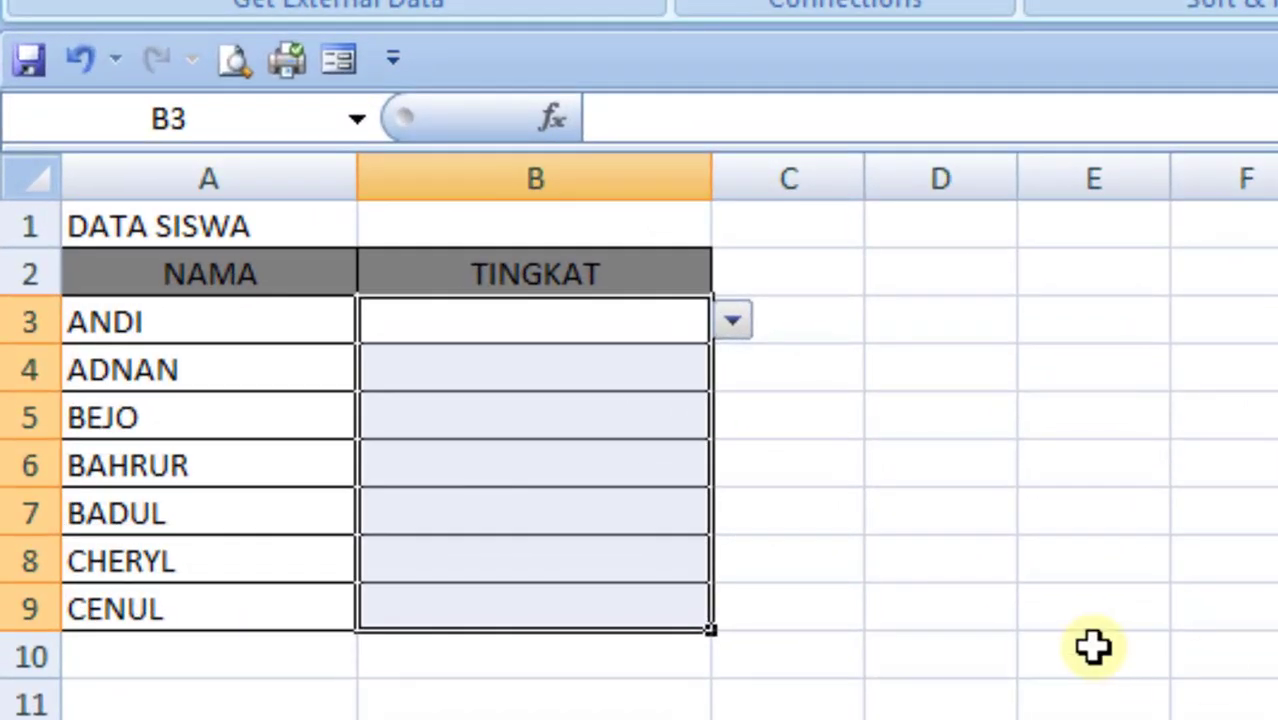
pyautogui.click(522, 362)
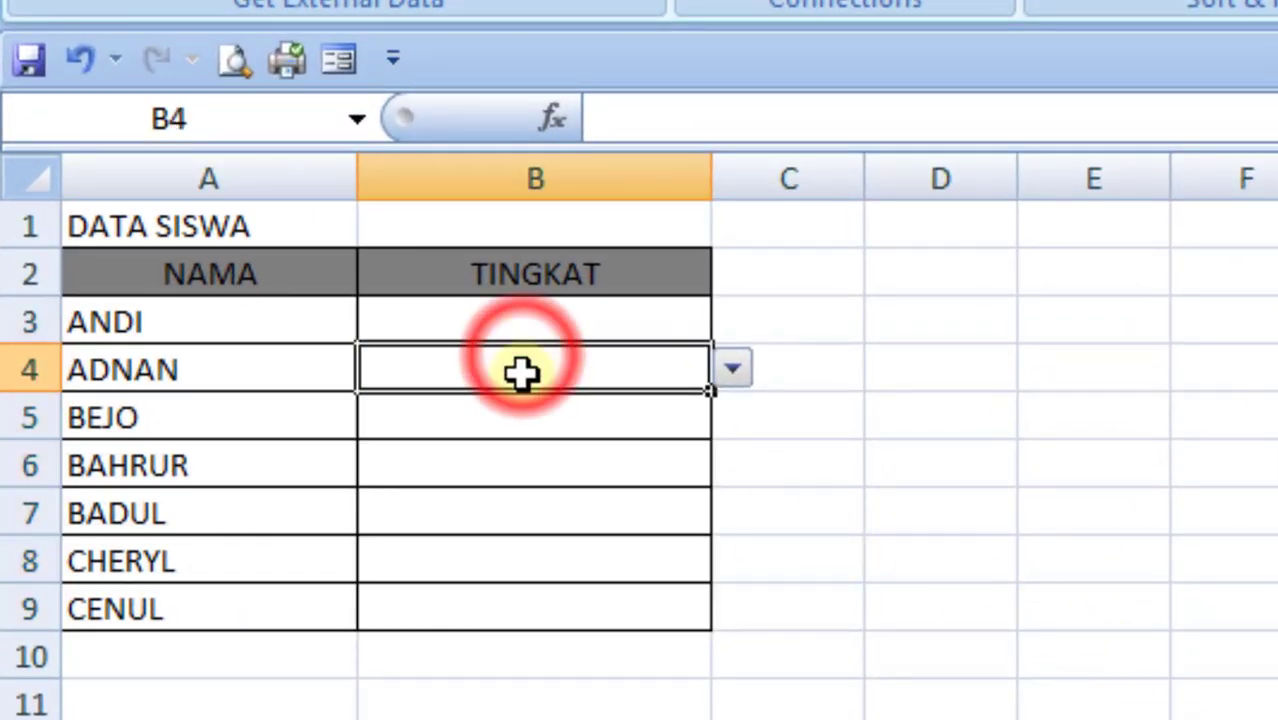
pyautogui.click(513, 414)
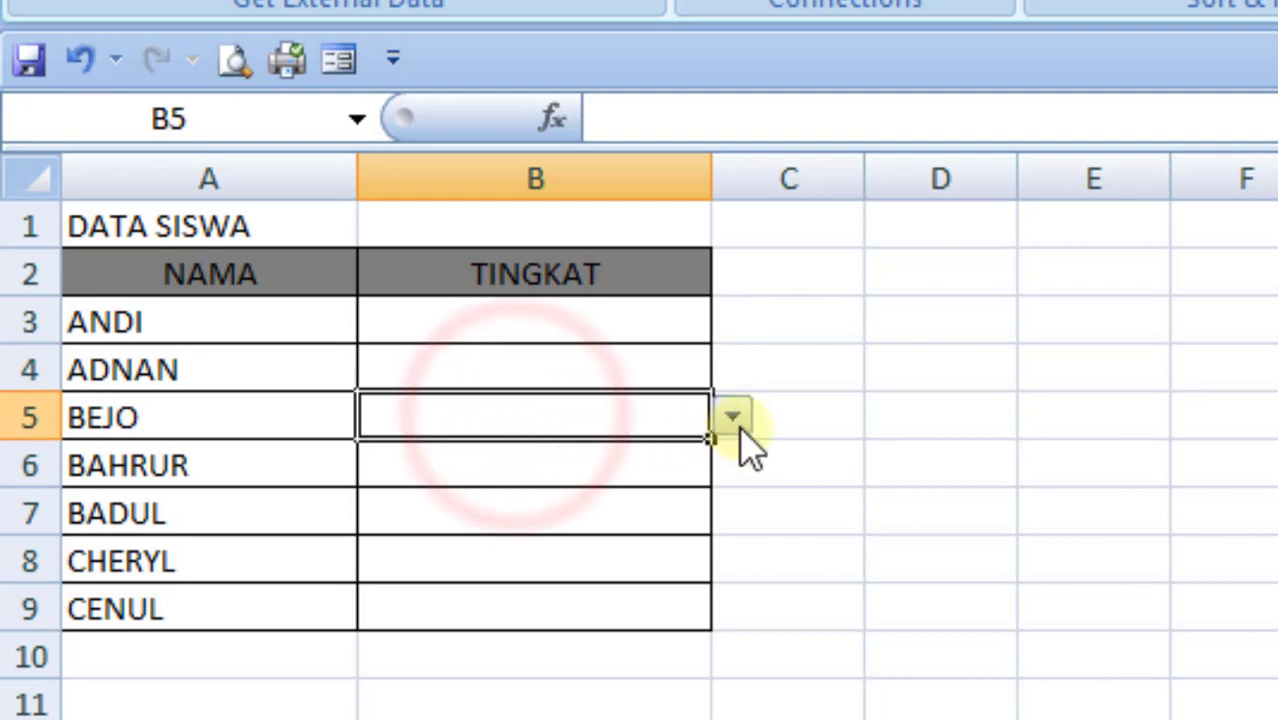
pyautogui.click(679, 326)
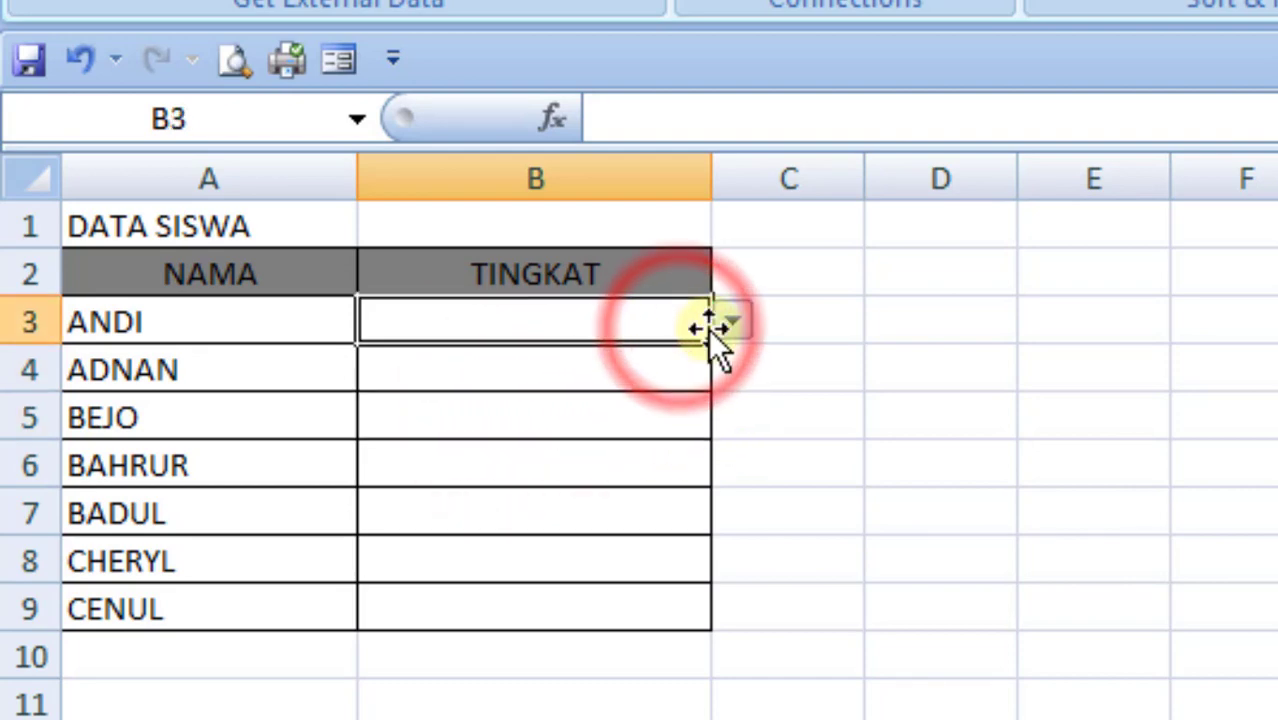
# Pick Kelas 1 for B3, Kelas 3 for B4 and Kelas 4 for B5 from the dropdowns.
pyautogui.click(736, 323)
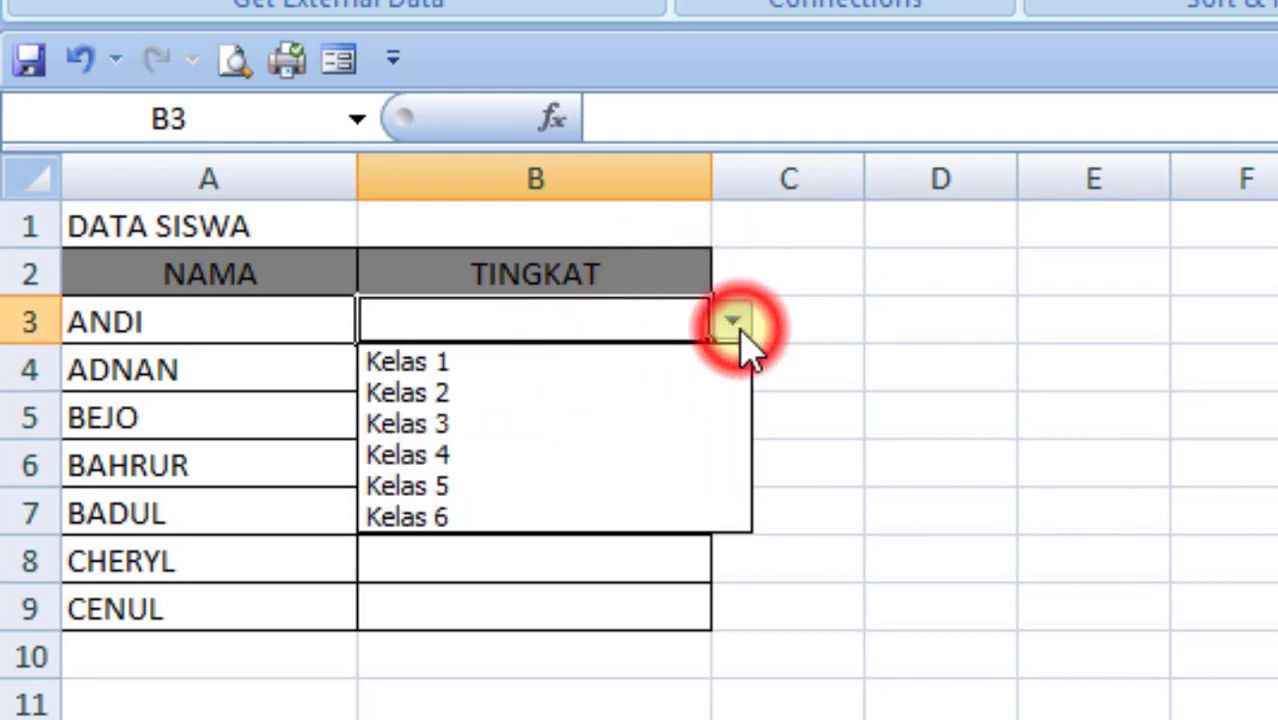
pyautogui.click(709, 362)
pyautogui.click(662, 379)
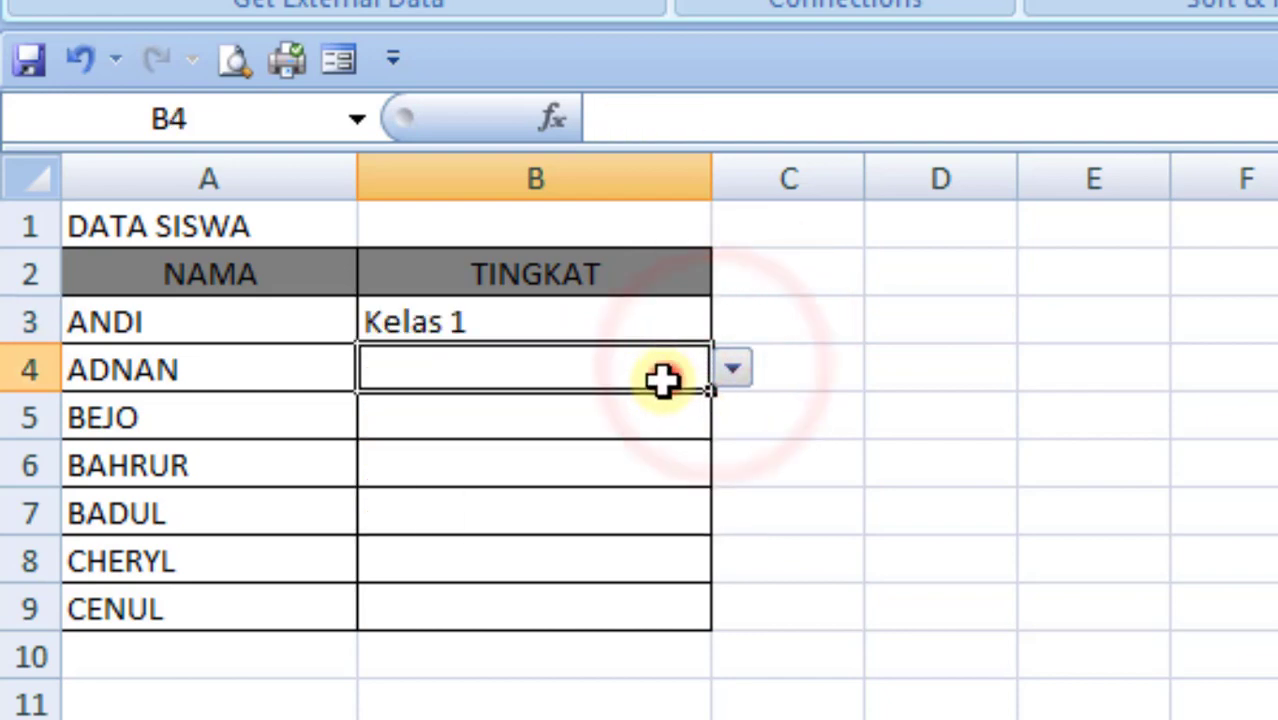
pyautogui.click(733, 372)
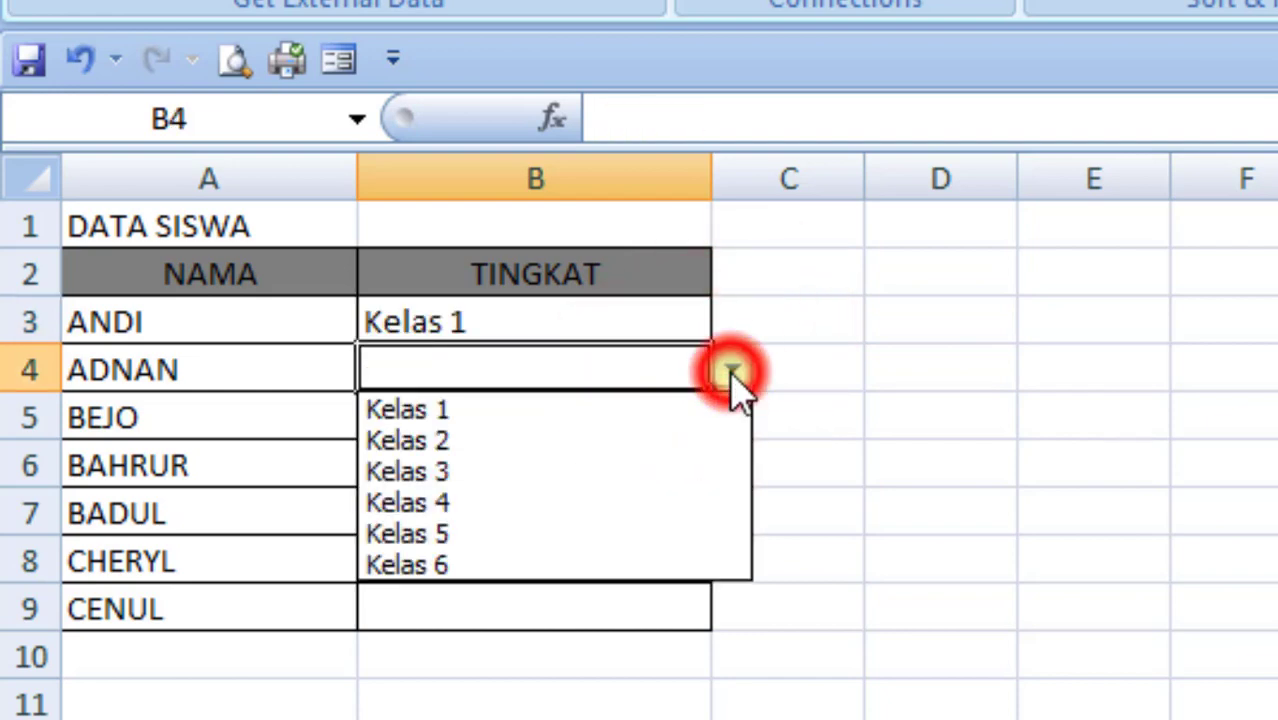
pyautogui.click(705, 468)
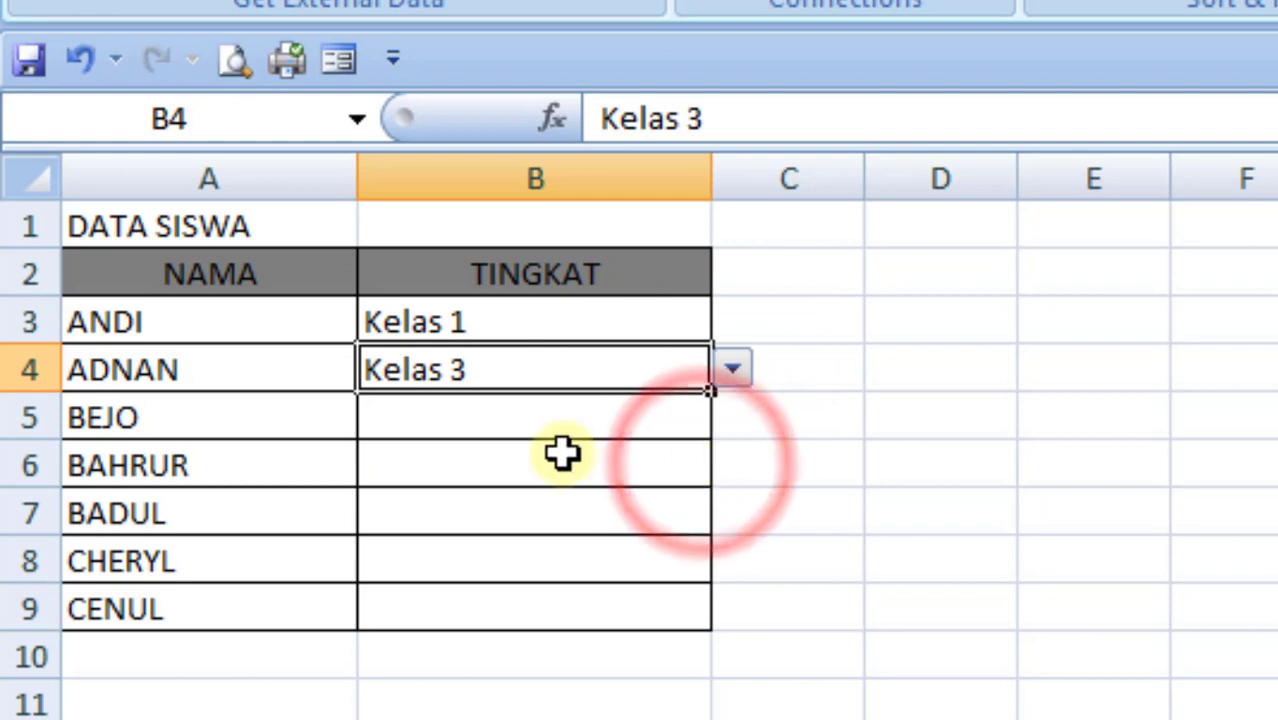
pyautogui.click(618, 425)
pyautogui.click(735, 420)
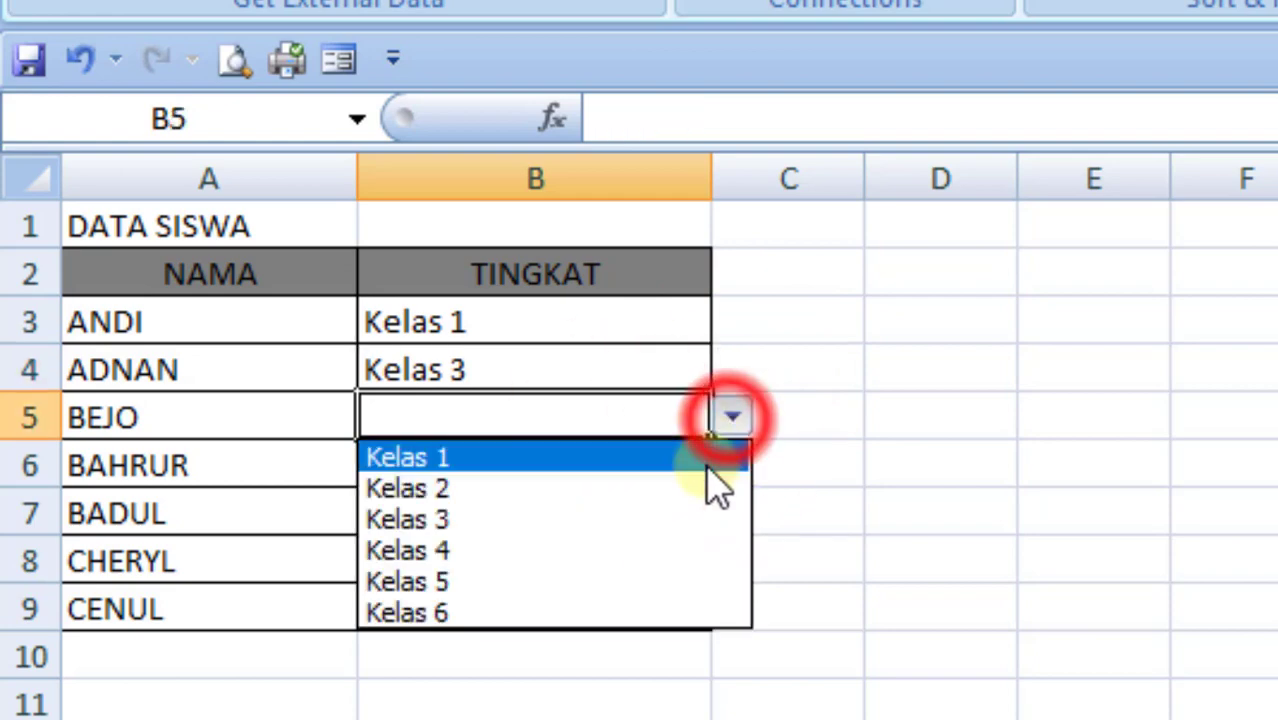
pyautogui.click(690, 555)
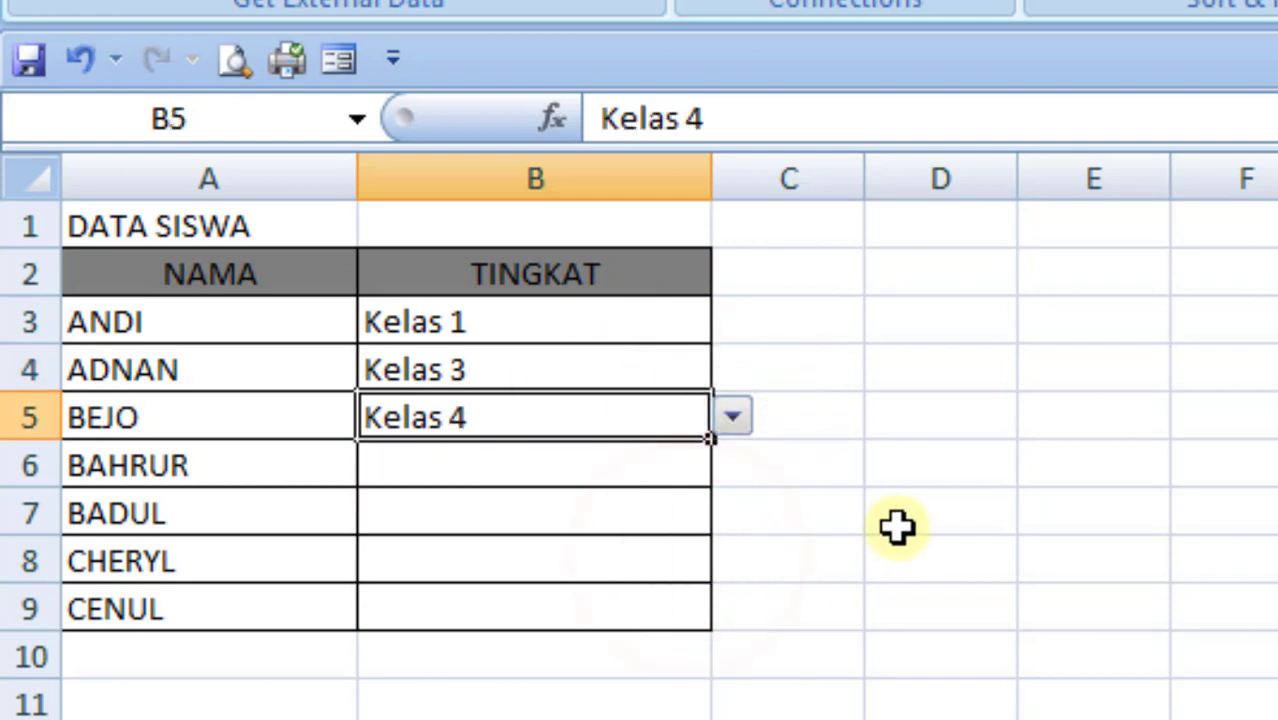